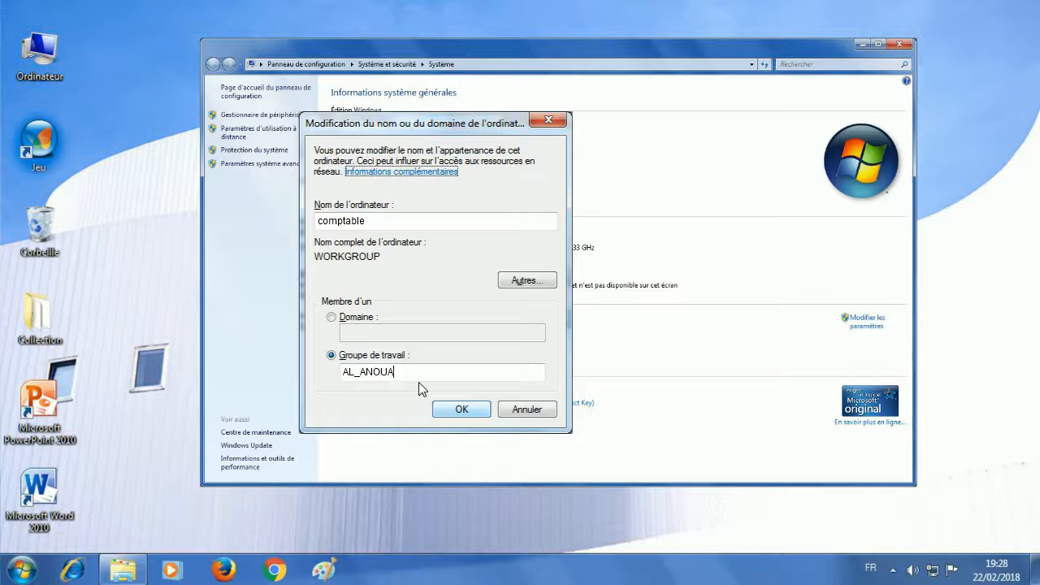
# - Apply the computer name comptable with the workgroup AL_ANOUAR and restart the computer immediately
pyautogui.click(460, 409)
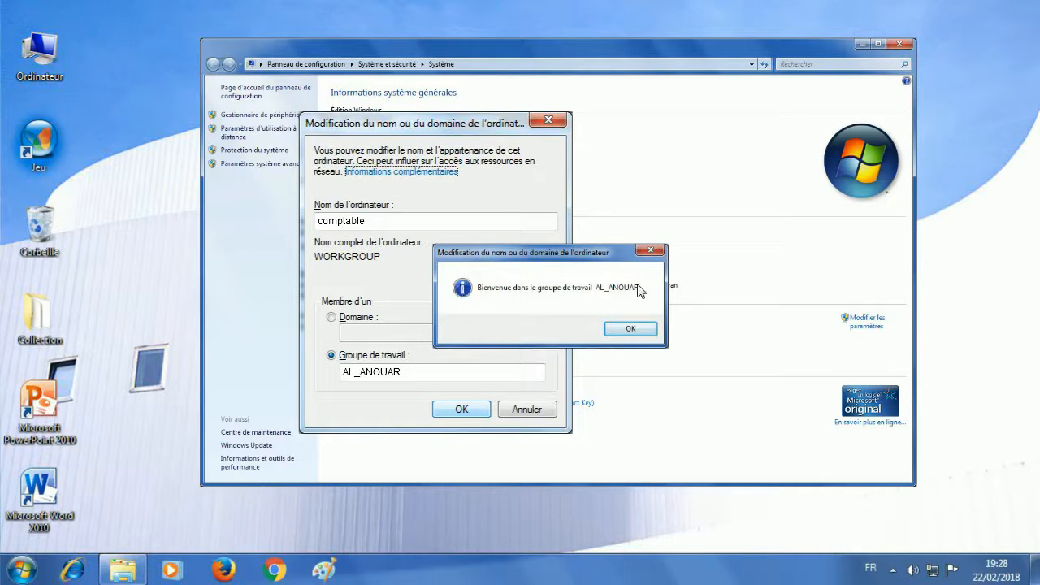
pyautogui.click(630, 329)
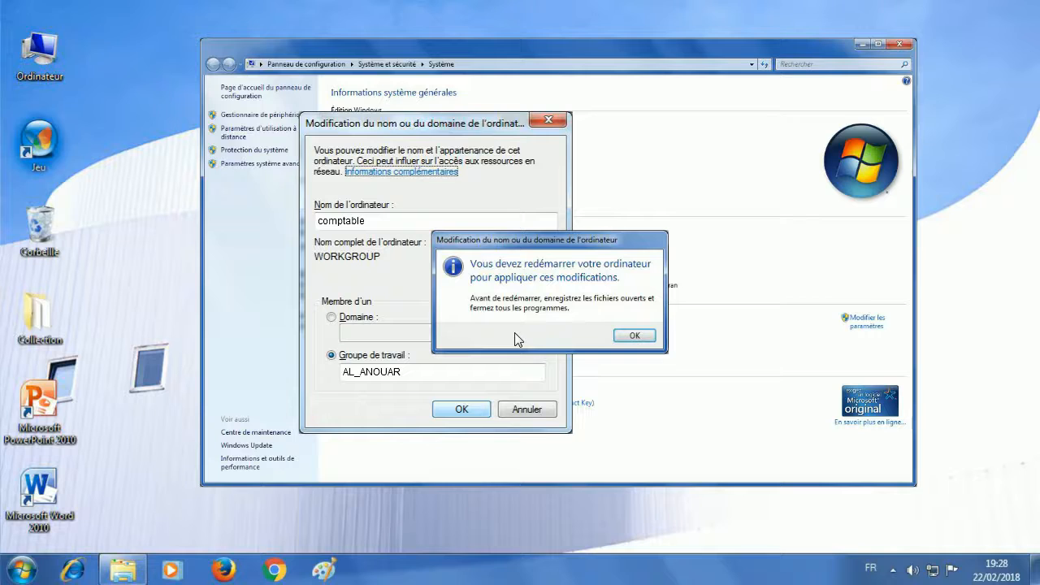
pyautogui.click(634, 335)
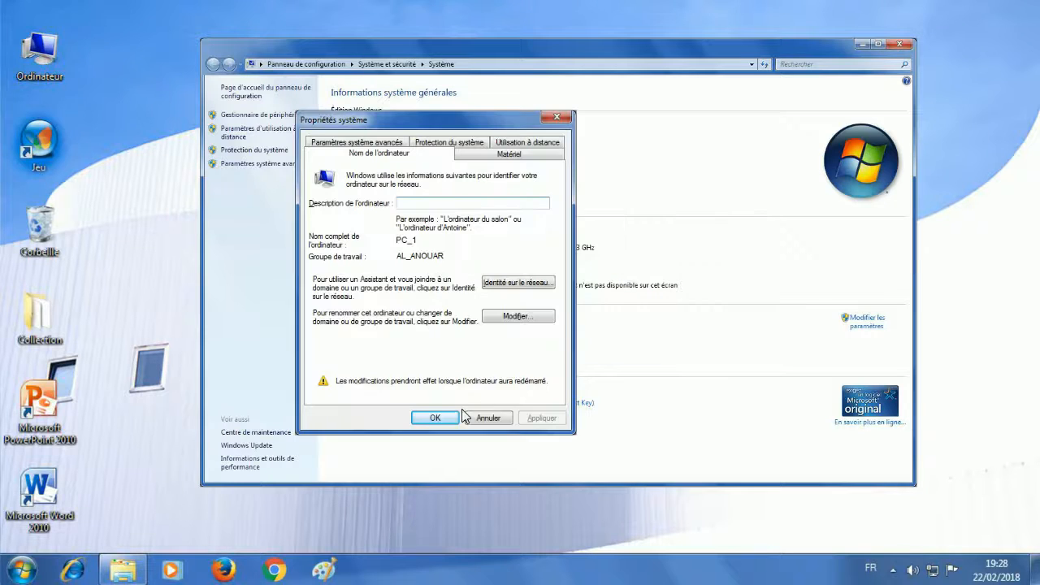
pyautogui.click(435, 417)
pyautogui.click(561, 325)
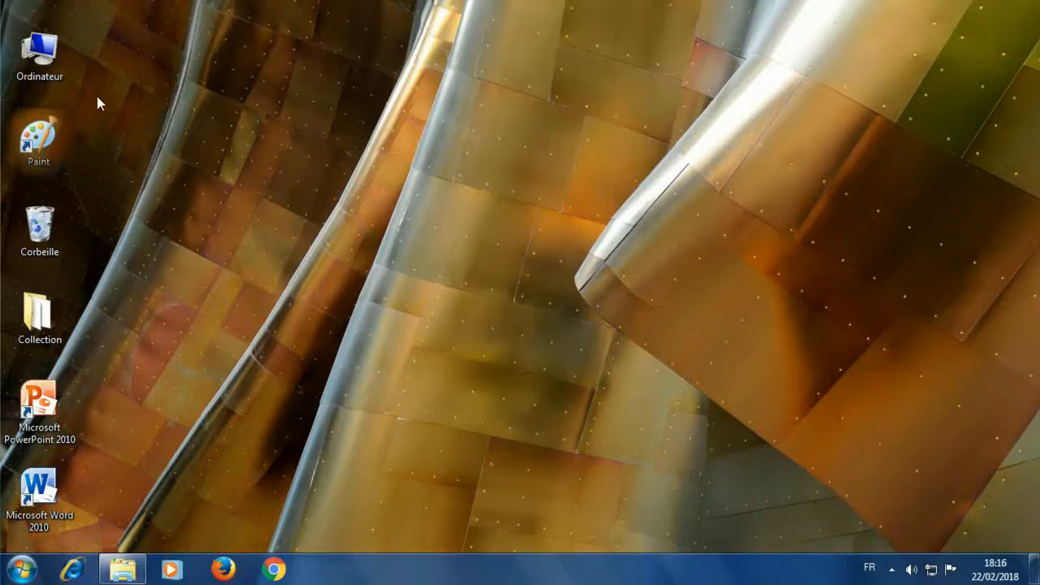
# - Open this computer's name and workgroup settings from its system properties and enter secrétaire as the computer name
pyautogui.rightClick(36, 46)
pyautogui.click(131, 206)
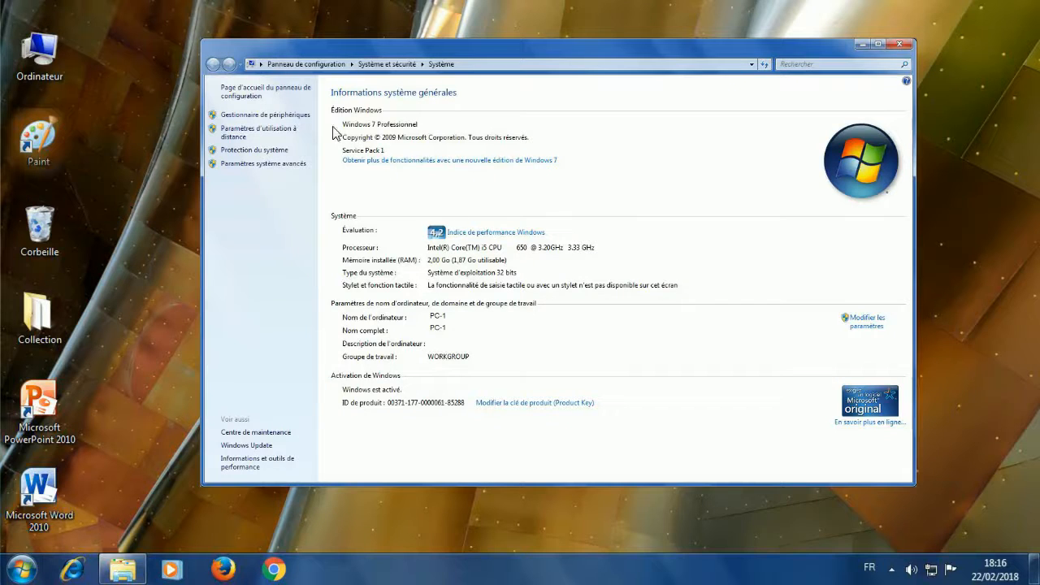
pyautogui.click(866, 321)
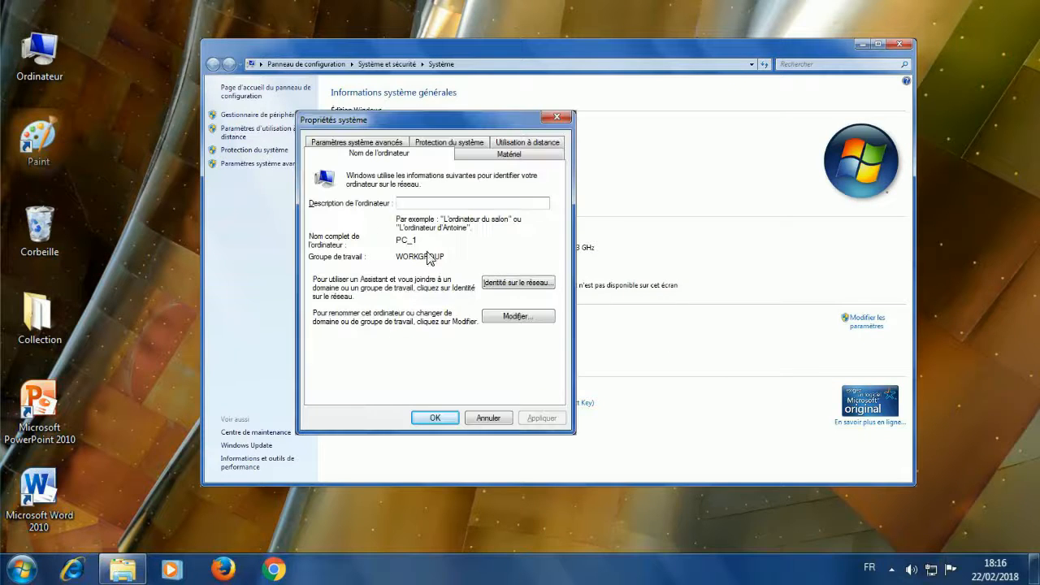
pyautogui.click(517, 316)
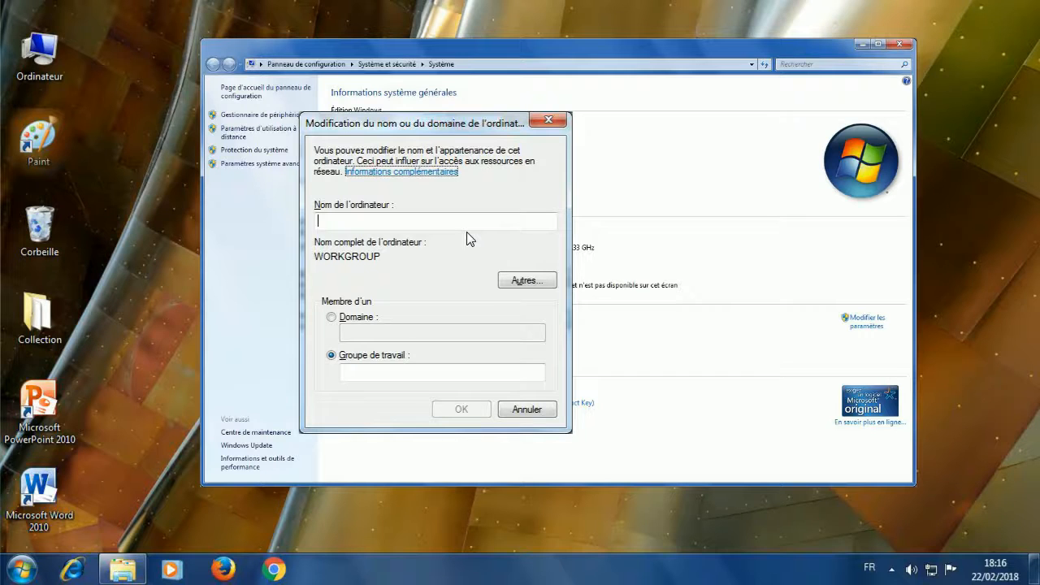
pyautogui.write('secrétaire')
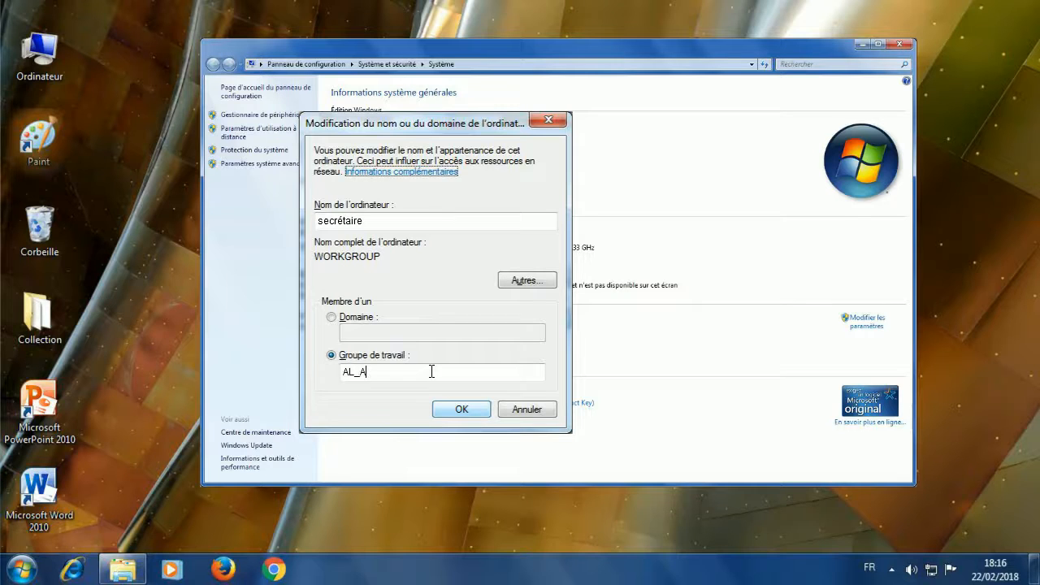
# - Set the secretary computer's workgroup to AL_ANOUAR, apply the changes and restart it immediately
pyautogui.click(456, 408)
pyautogui.click(630, 328)
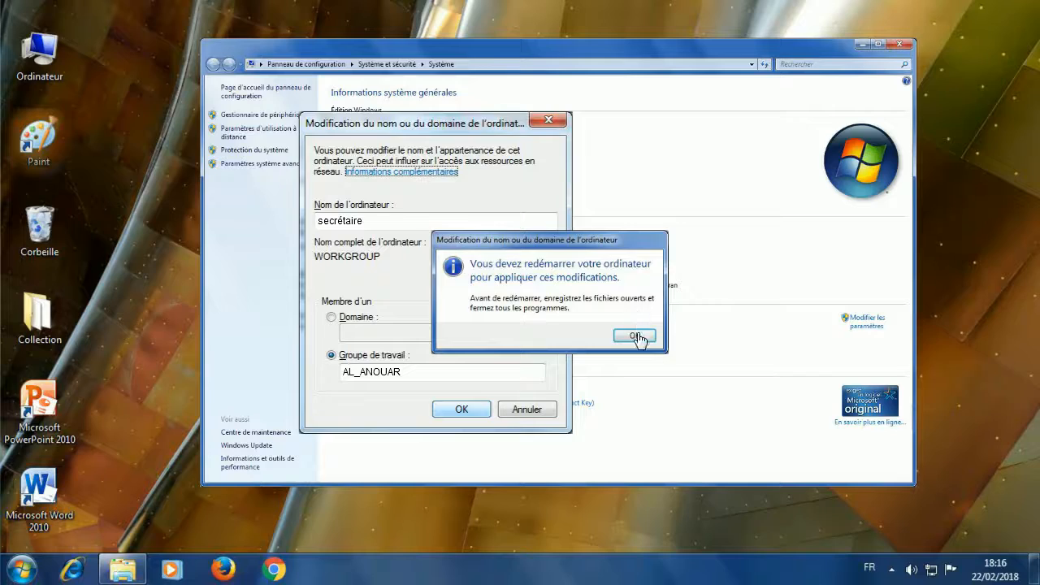
pyautogui.click(634, 335)
pyautogui.click(435, 418)
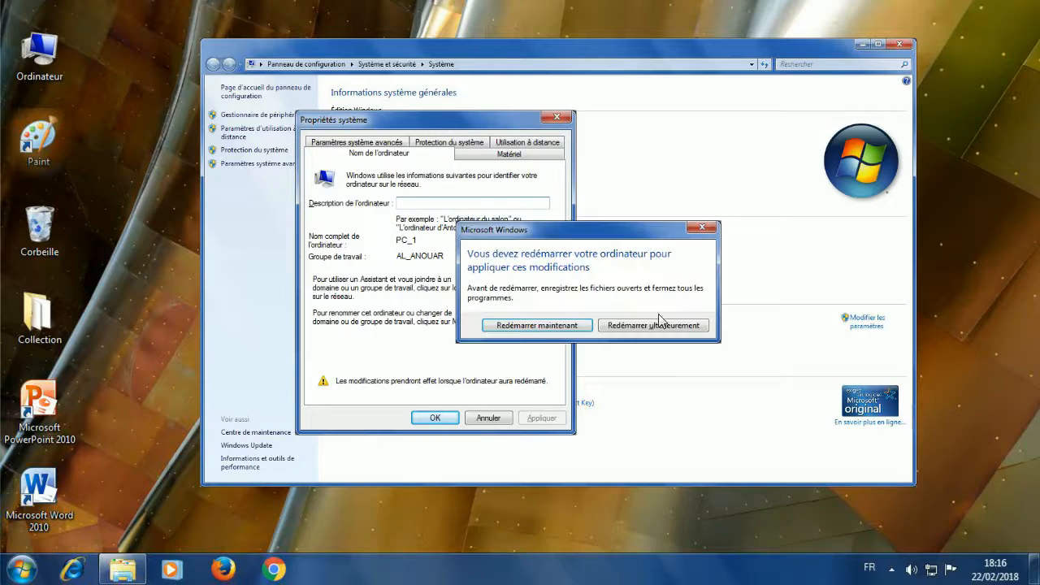
pyautogui.click(538, 323)
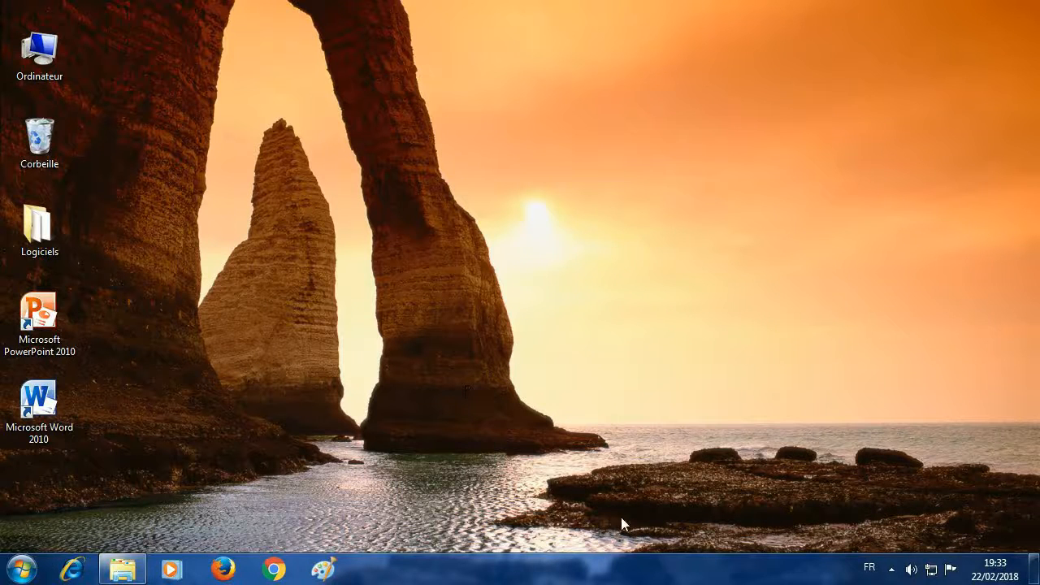
# - Open this computer's name and workgroup settings from its system properties and enter accueil as the computer name
pyautogui.rightClick(56, 62)
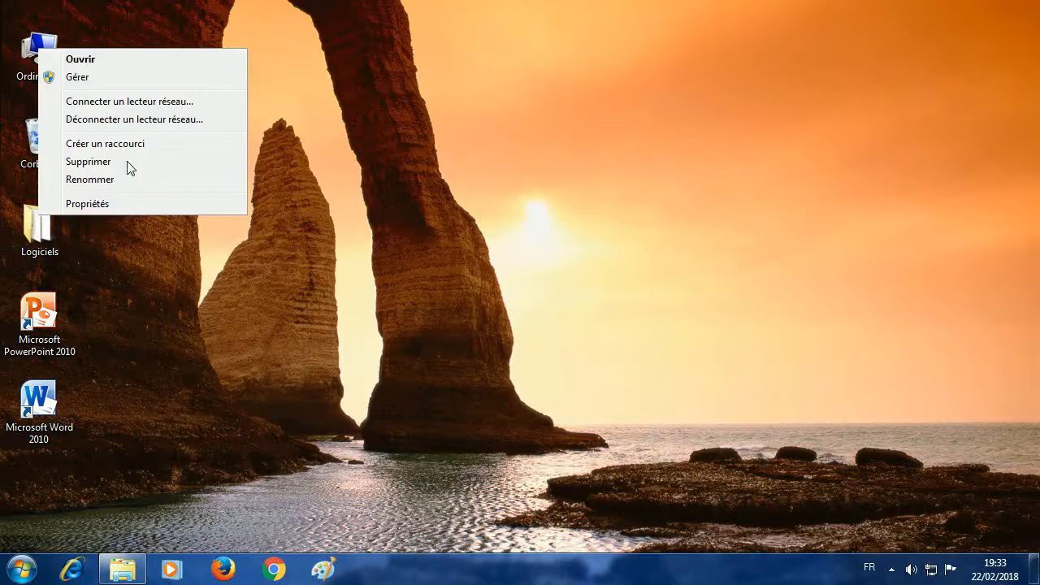
pyautogui.click(137, 204)
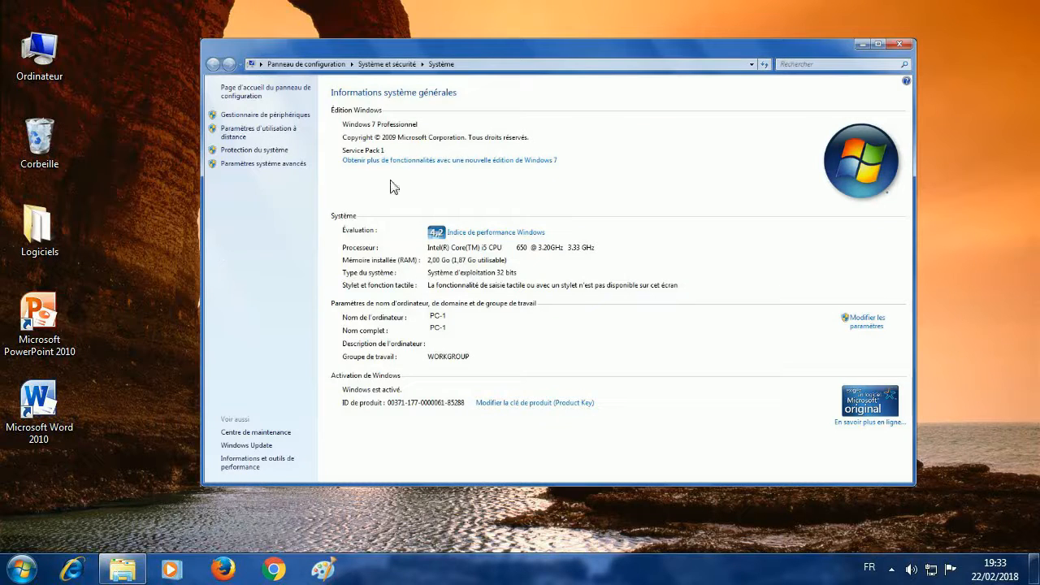
pyautogui.click(859, 318)
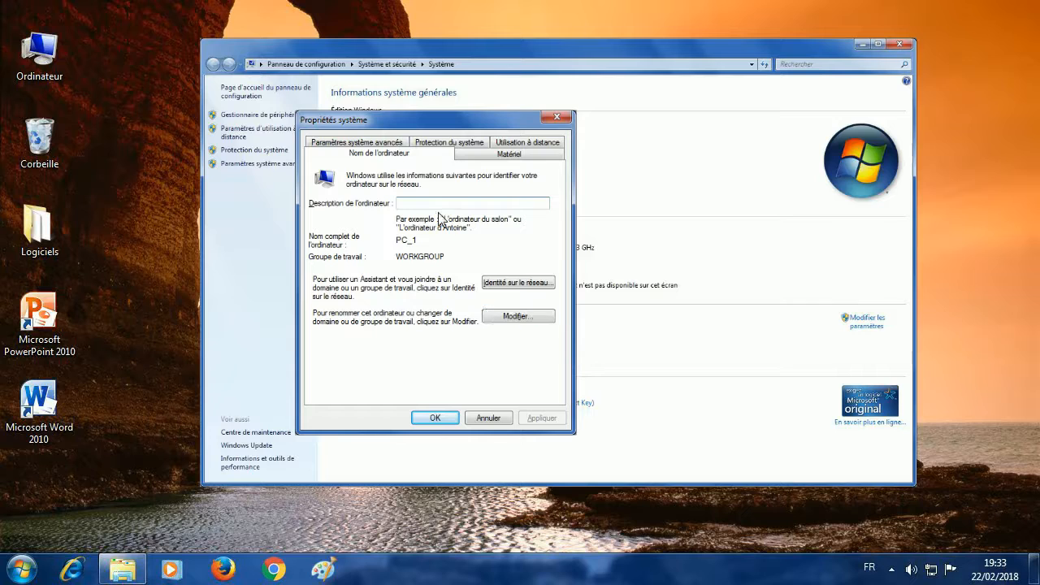
pyautogui.click(516, 317)
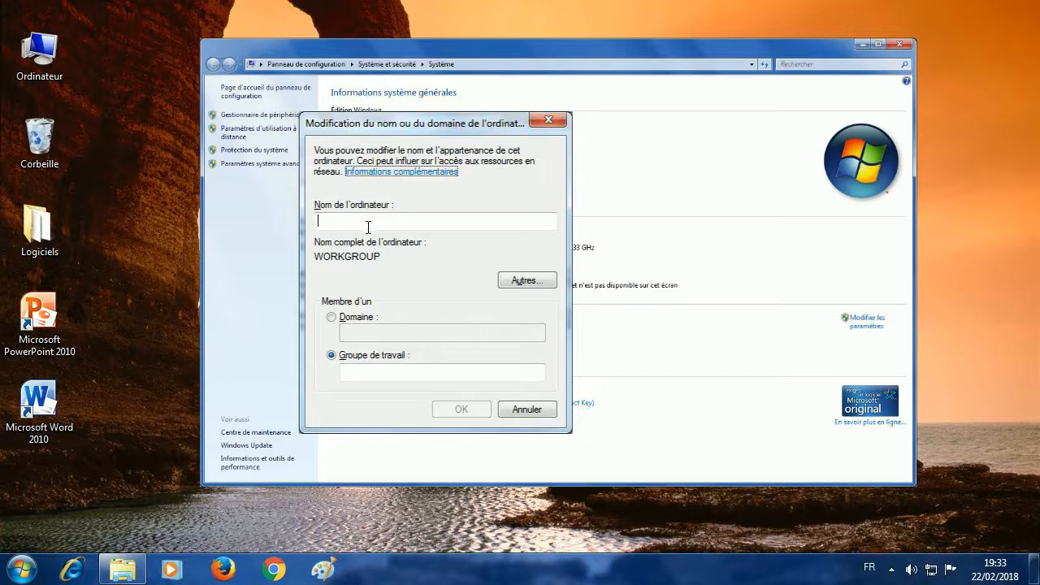
pyautogui.write('accueil')
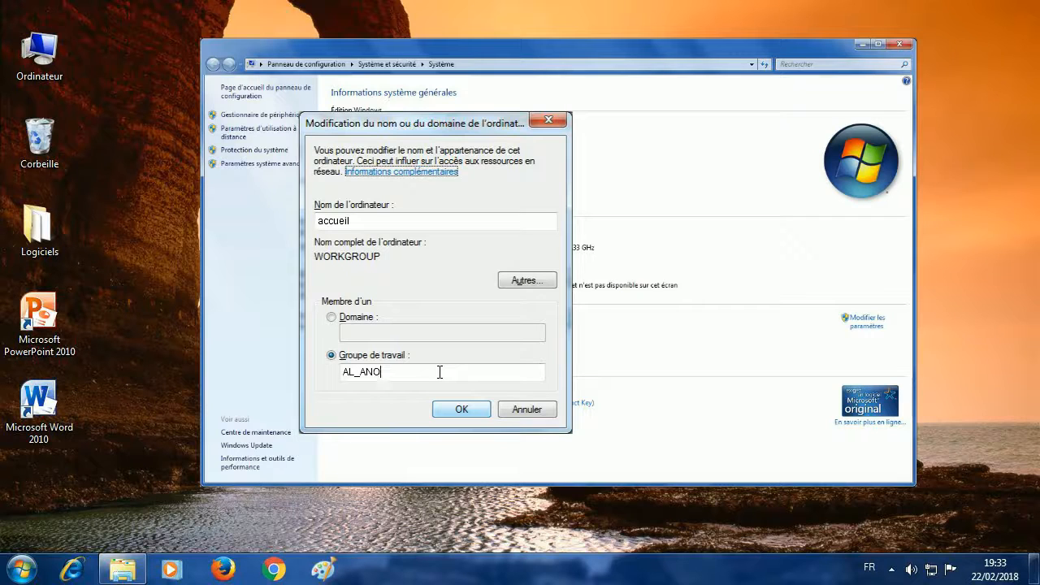
# - Set the reception computer's workgroup to AL_ANOUAR, apply the changes and restart it immediately
pyautogui.click(476, 417)
pyautogui.click(626, 332)
pyautogui.click(632, 335)
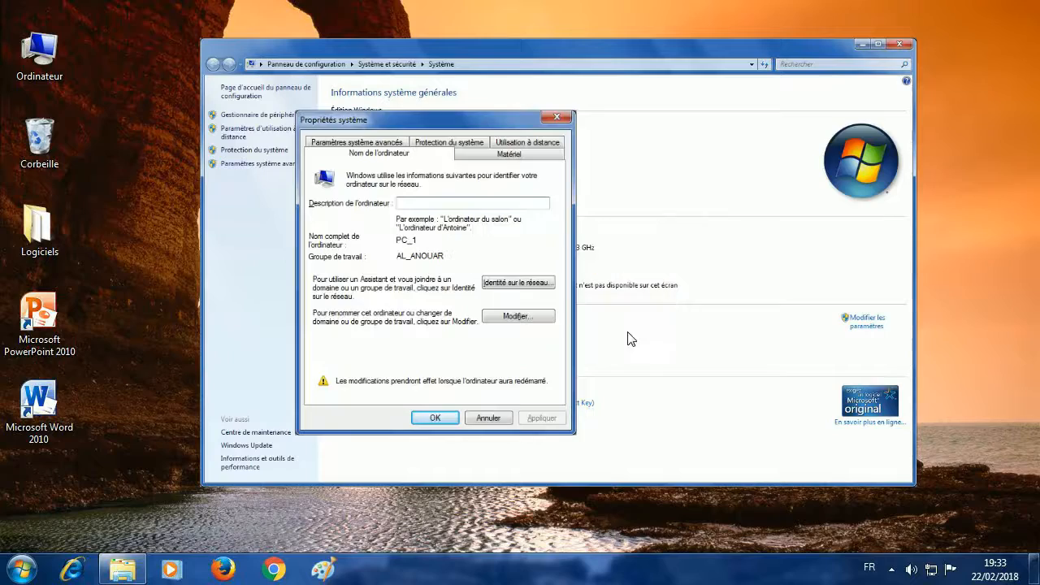
pyautogui.click(432, 419)
pyautogui.click(569, 326)
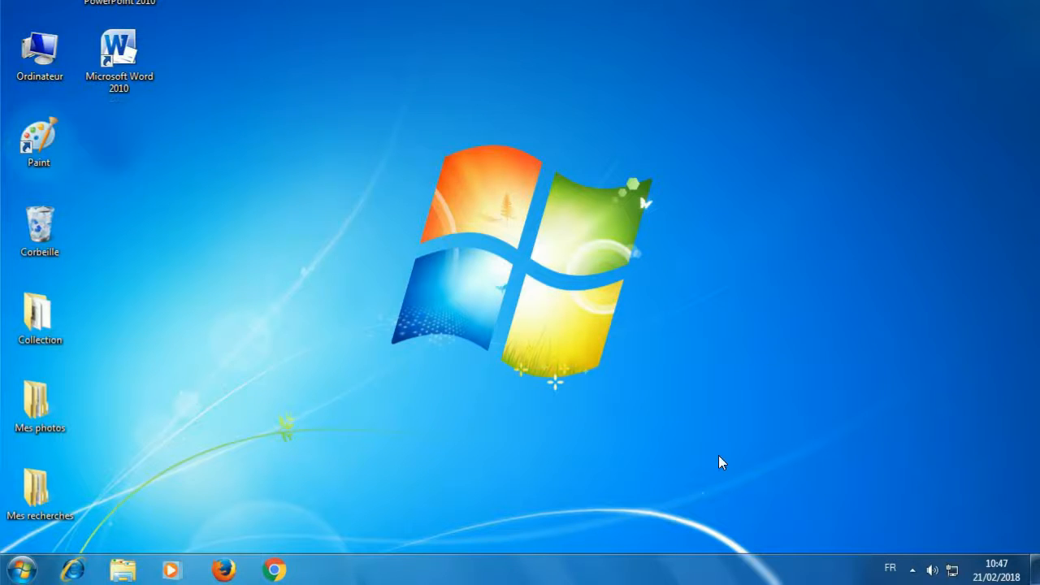
# - Open this computer's name and workgroup settings from its system properties and enter directeur as the computer name
pyautogui.rightClick(57, 51)
pyautogui.click(127, 202)
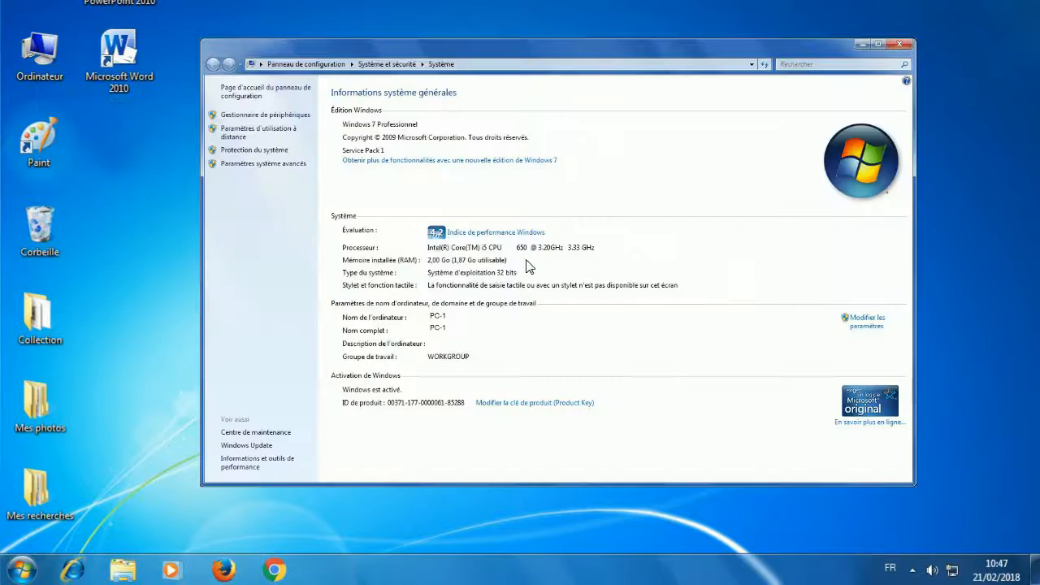
pyautogui.click(878, 328)
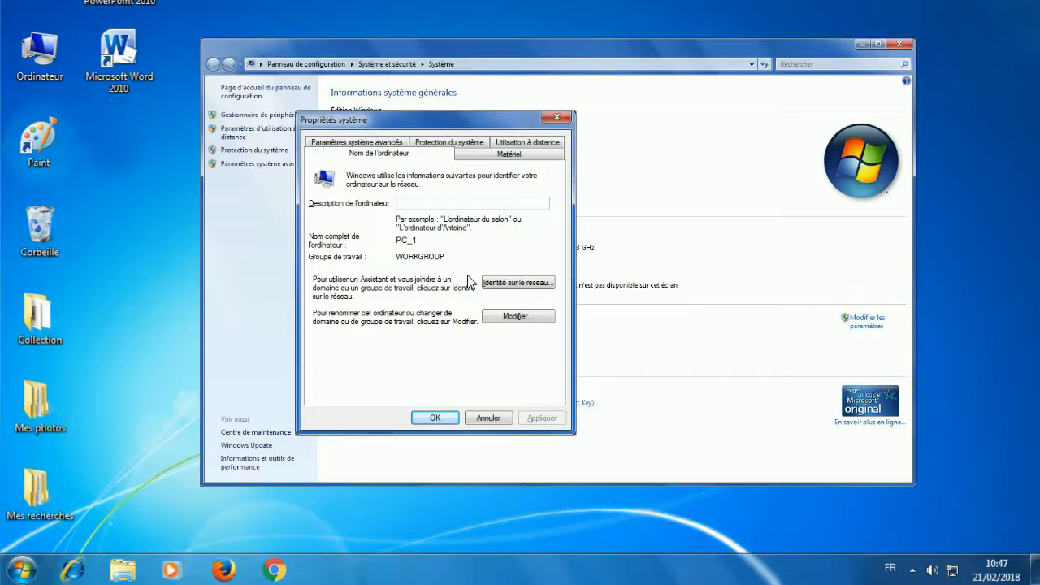
pyautogui.click(518, 317)
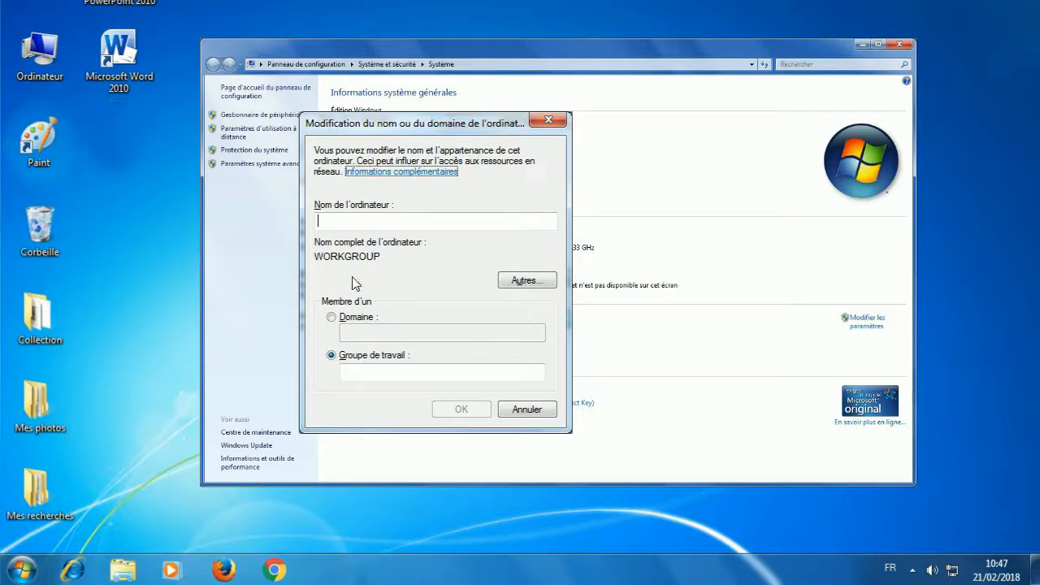
pyautogui.click(350, 221)
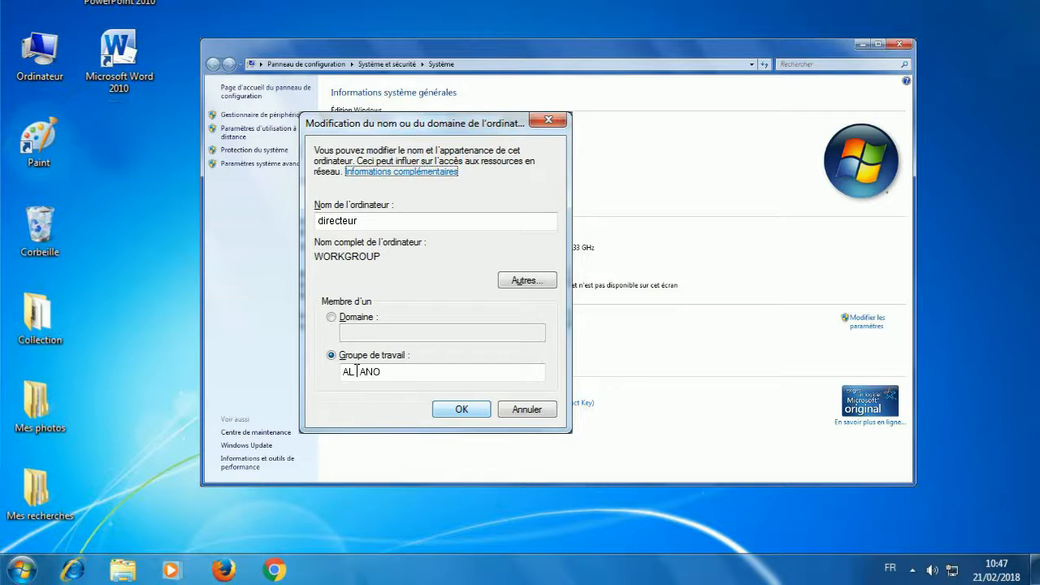
# - Set the director computer's workgroup to AL_ANOUAR, apply the changes and restart it immediately
pyautogui.click(469, 413)
pyautogui.click(627, 328)
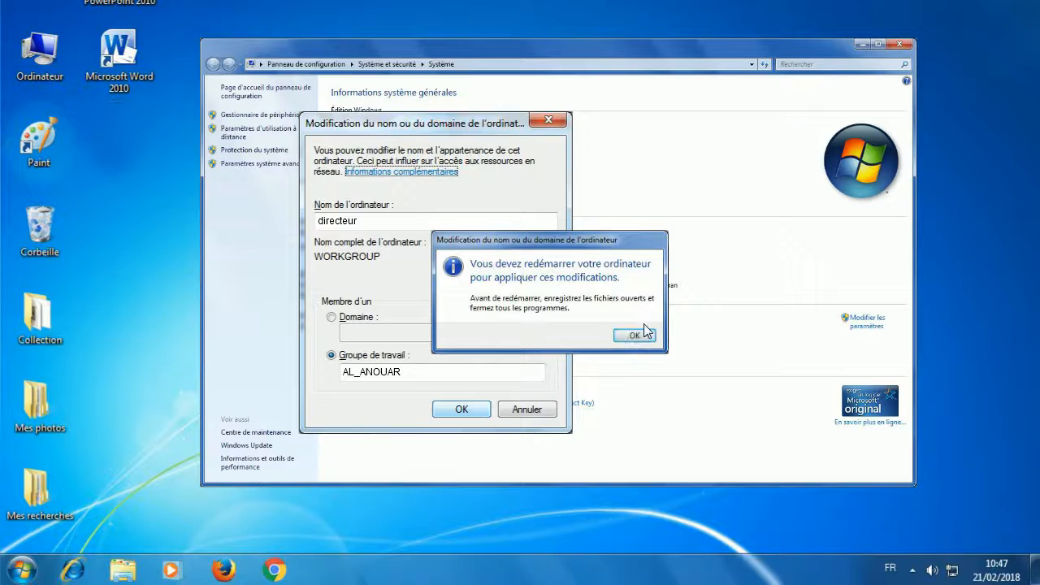
pyautogui.click(627, 336)
pyautogui.click(443, 420)
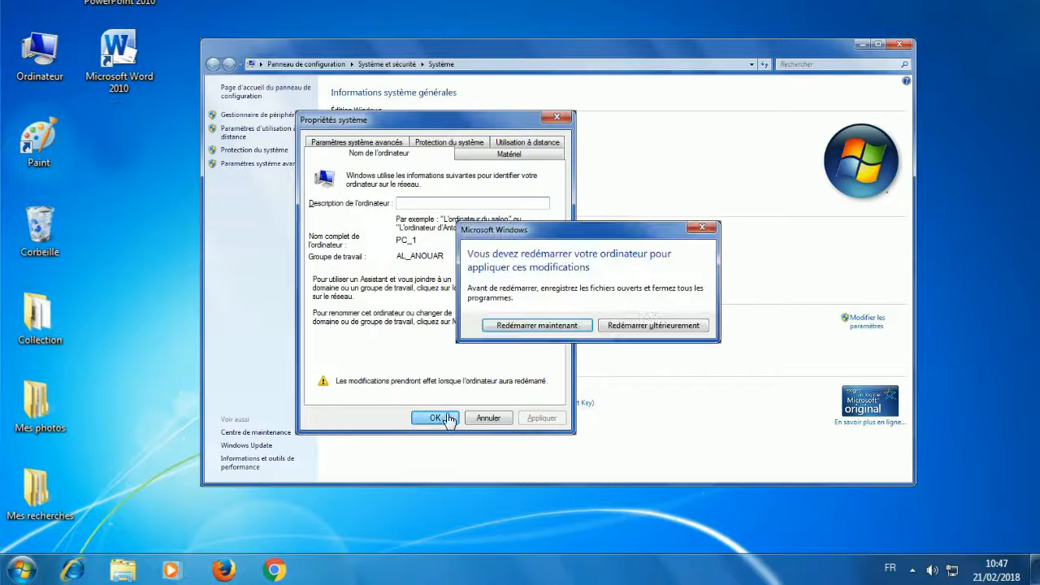
pyautogui.click(550, 328)
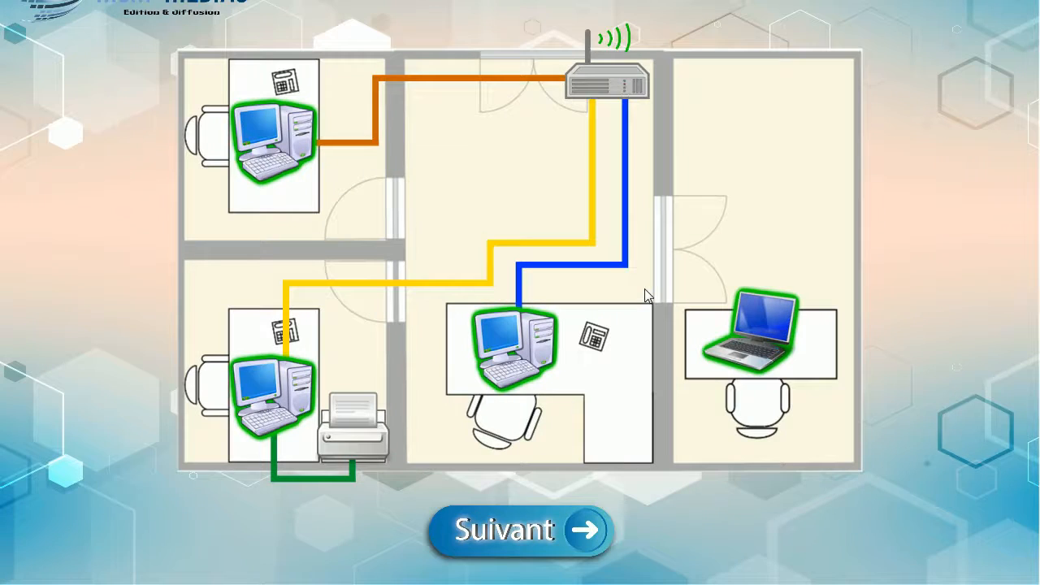
# - Continue to the printer-sharing exercise and open the desktop of the secretary's computer, the one connected to the printer
pyautogui.click(532, 536)
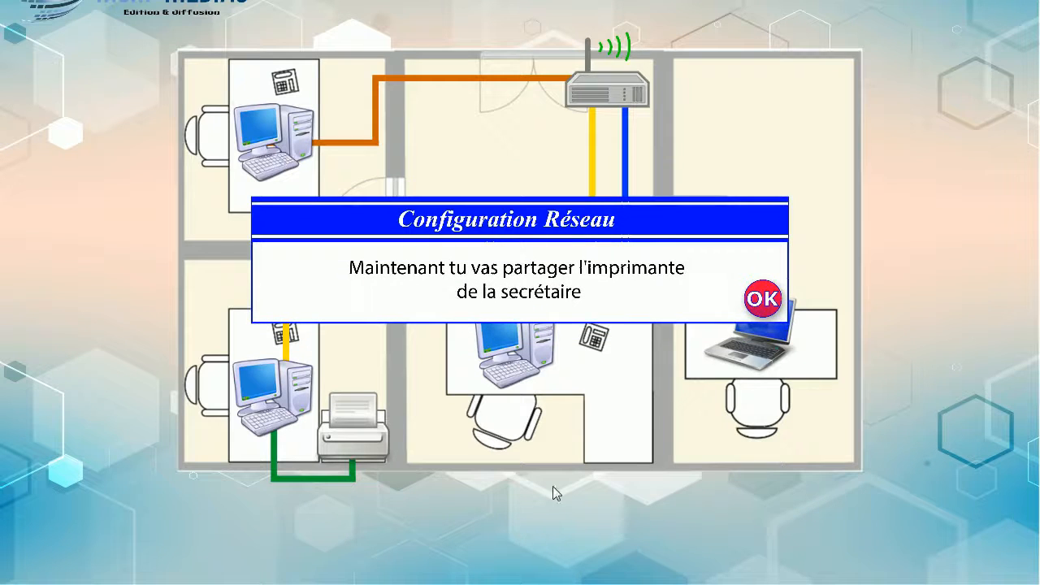
pyautogui.click(760, 301)
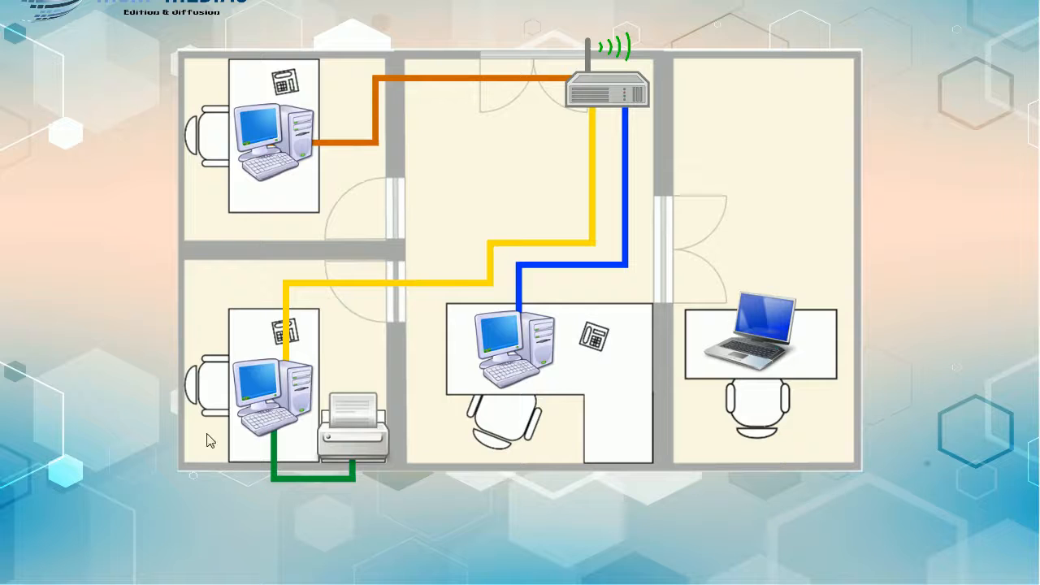
pyautogui.click(277, 403)
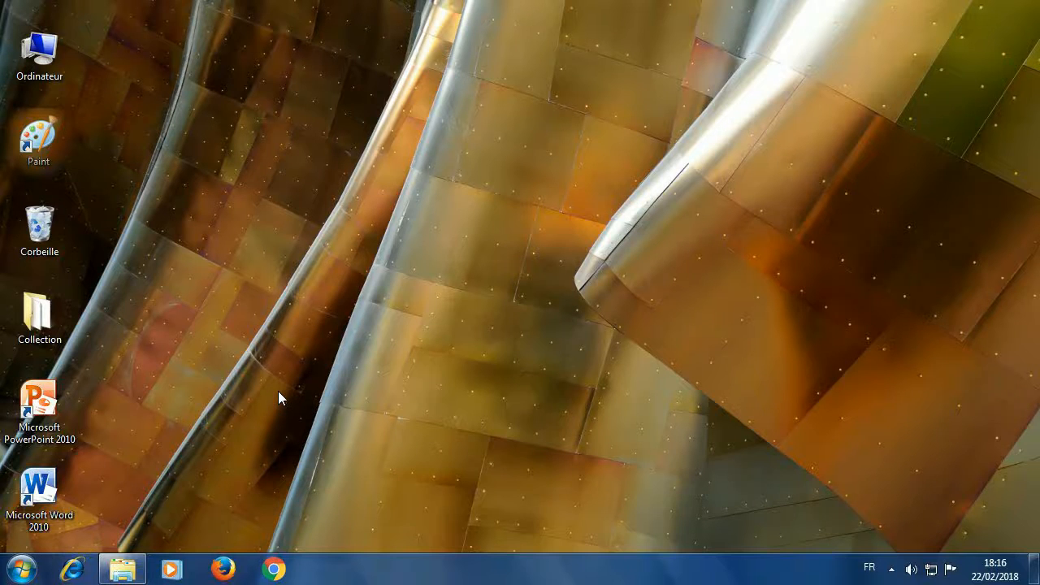
# - Open the printer properties of the Canon 1260 from the computer's devices and printers
pyautogui.click(25, 570)
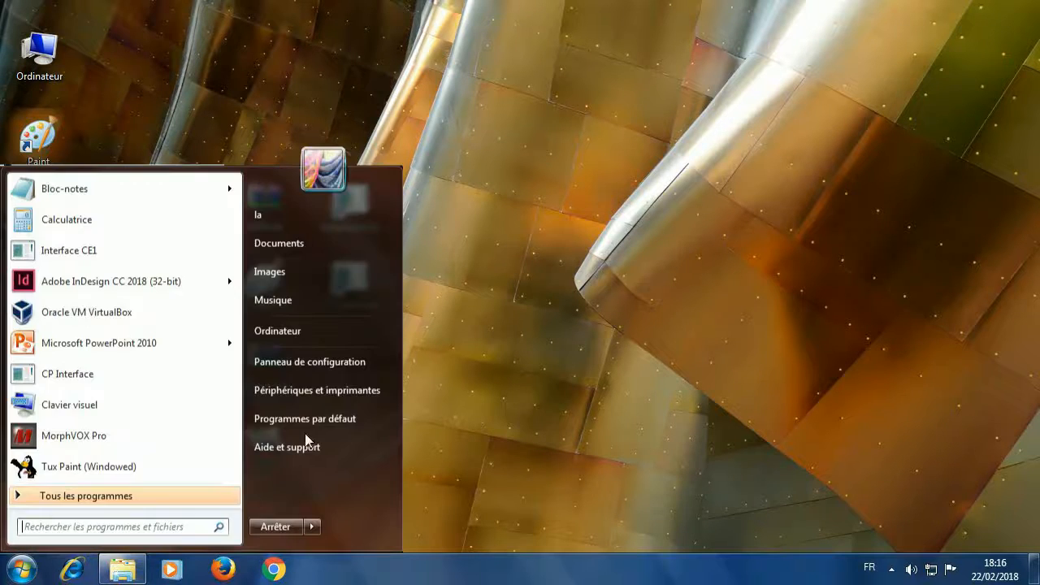
pyautogui.click(346, 390)
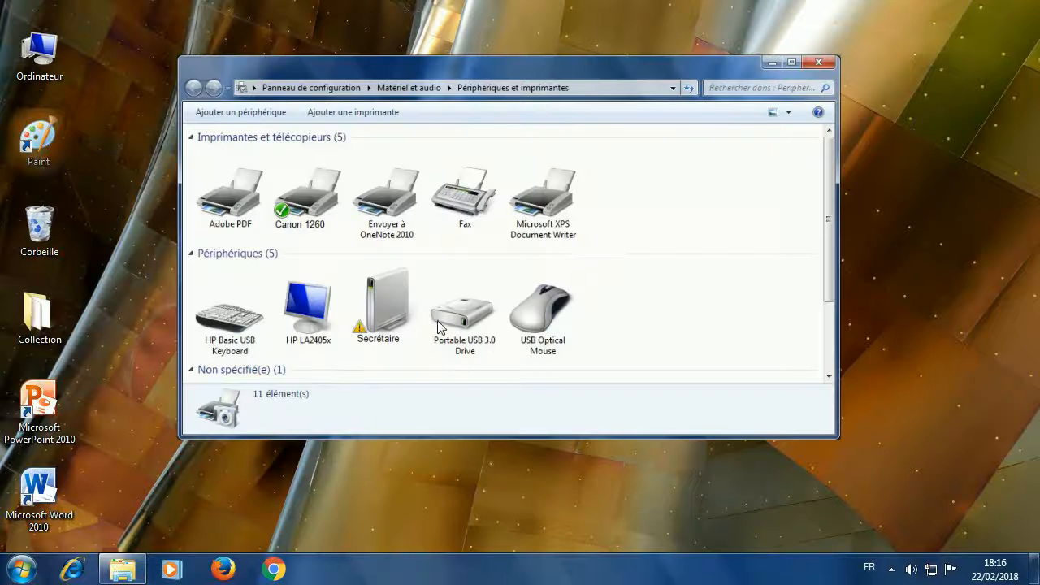
pyautogui.rightClick(313, 203)
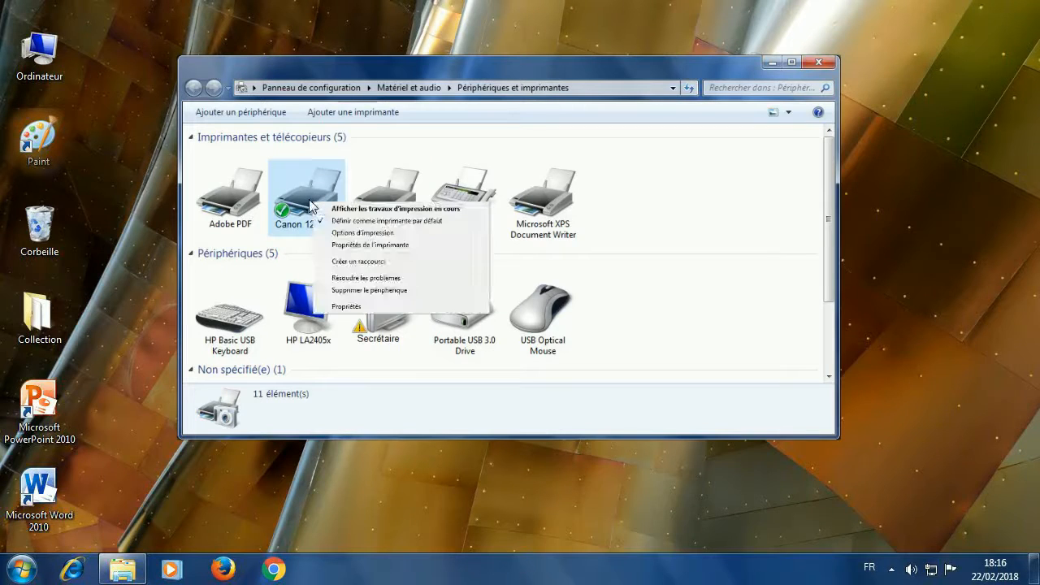
pyautogui.click(370, 244)
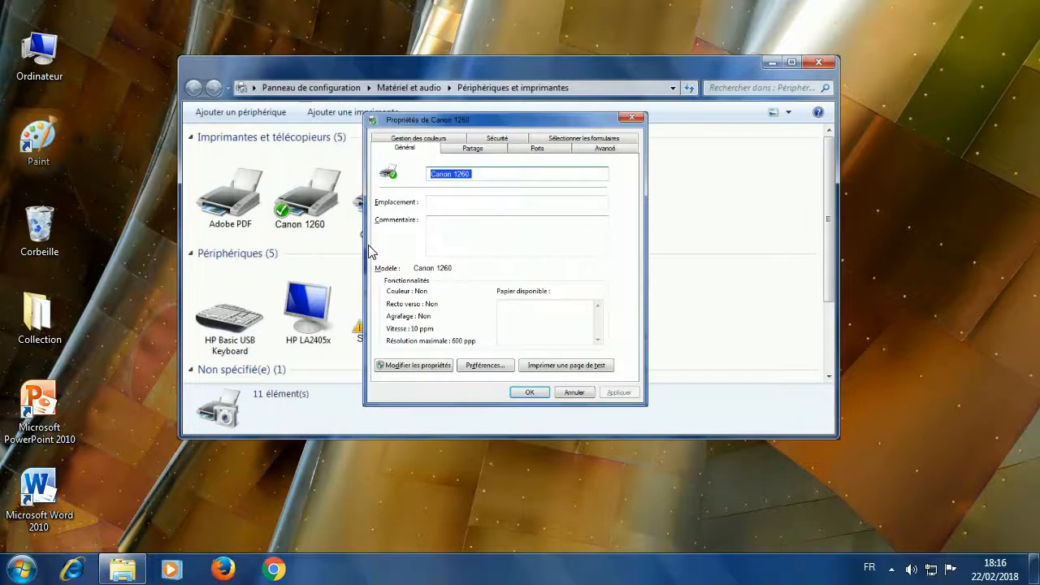
# - Share the Canon 1260 printer on the network under its existing share name and apply the change
pyautogui.click(474, 149)
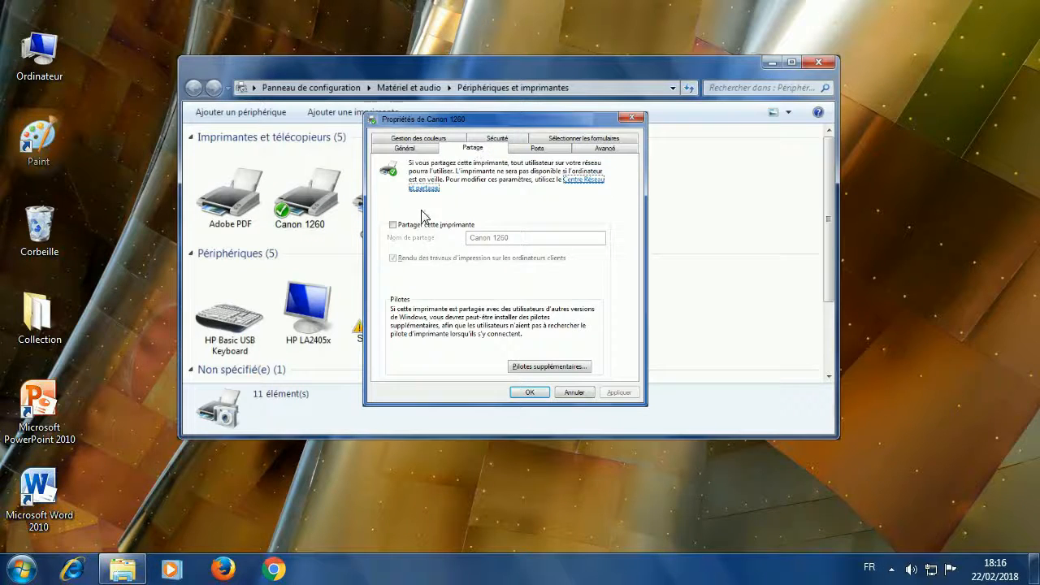
pyautogui.click(392, 224)
pyautogui.click(542, 394)
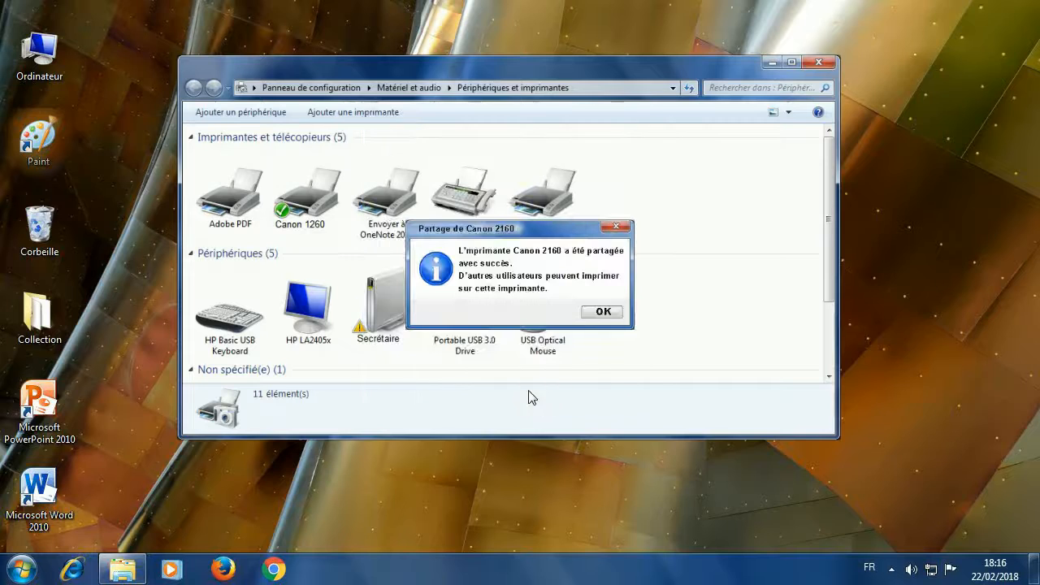
pyautogui.click(604, 312)
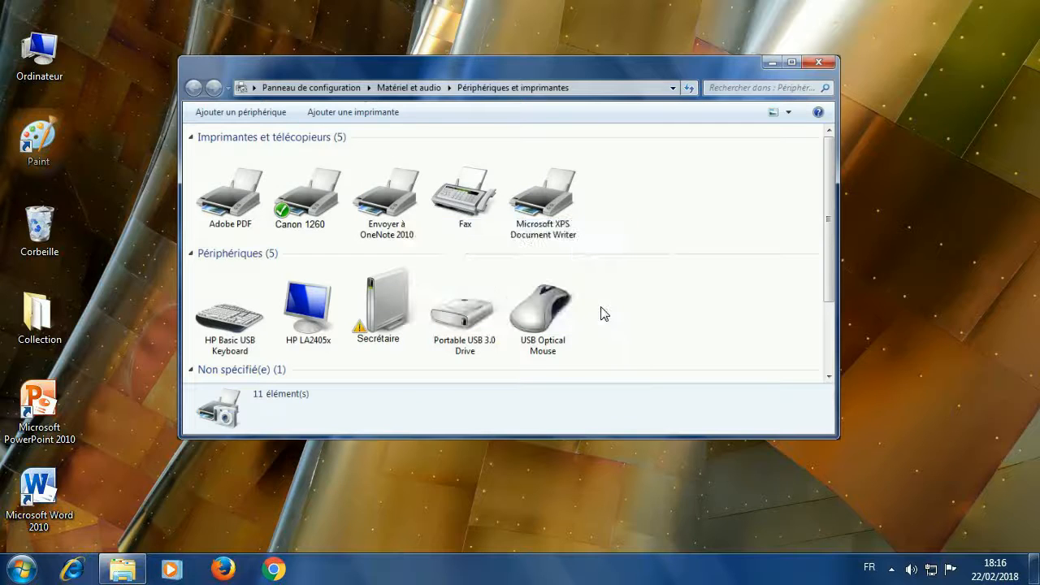
# - Restart the secretary's computer and continue to the exercise on adding the shared printer to the accountant's computer
pyautogui.click(823, 65)
pyautogui.click(21, 569)
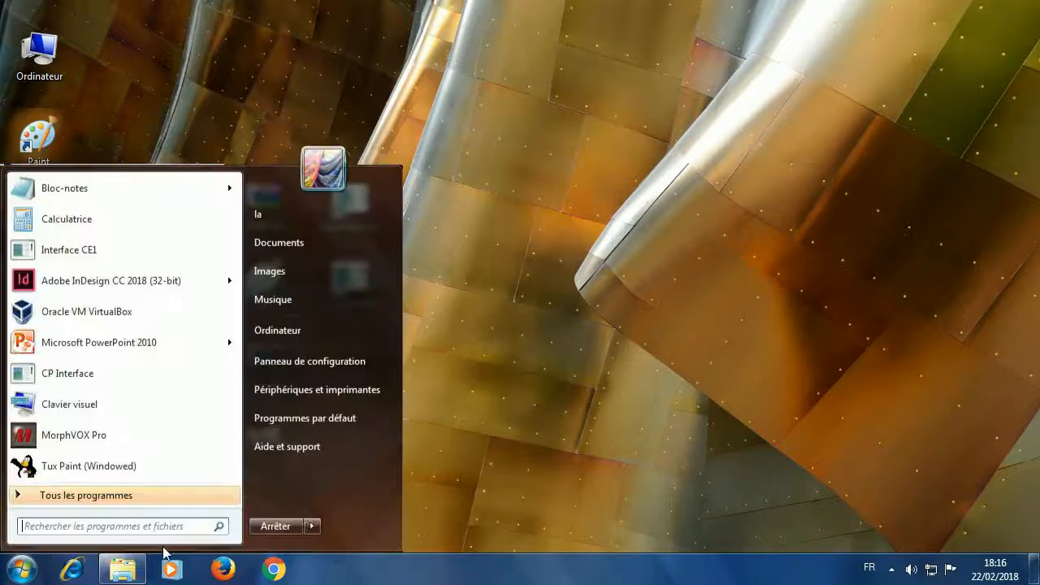
pyautogui.moveTo(316, 525)
pyautogui.click(384, 487)
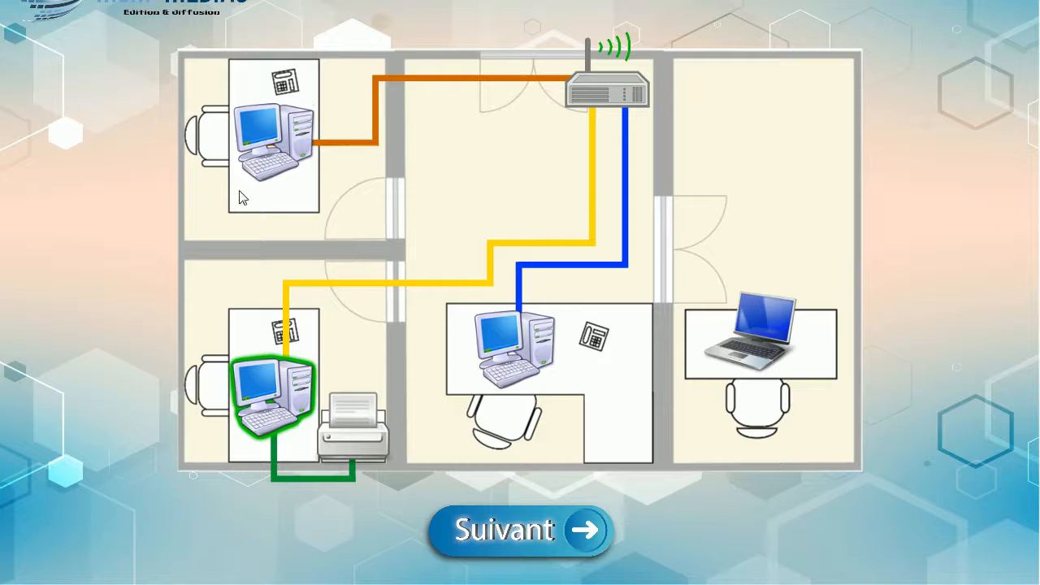
pyautogui.click(527, 536)
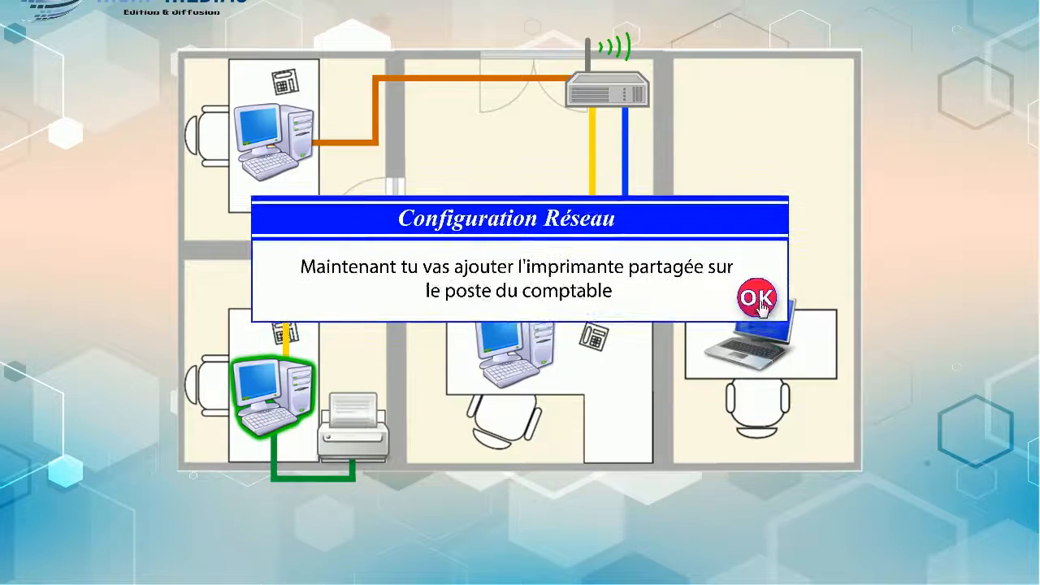
pyautogui.click(758, 303)
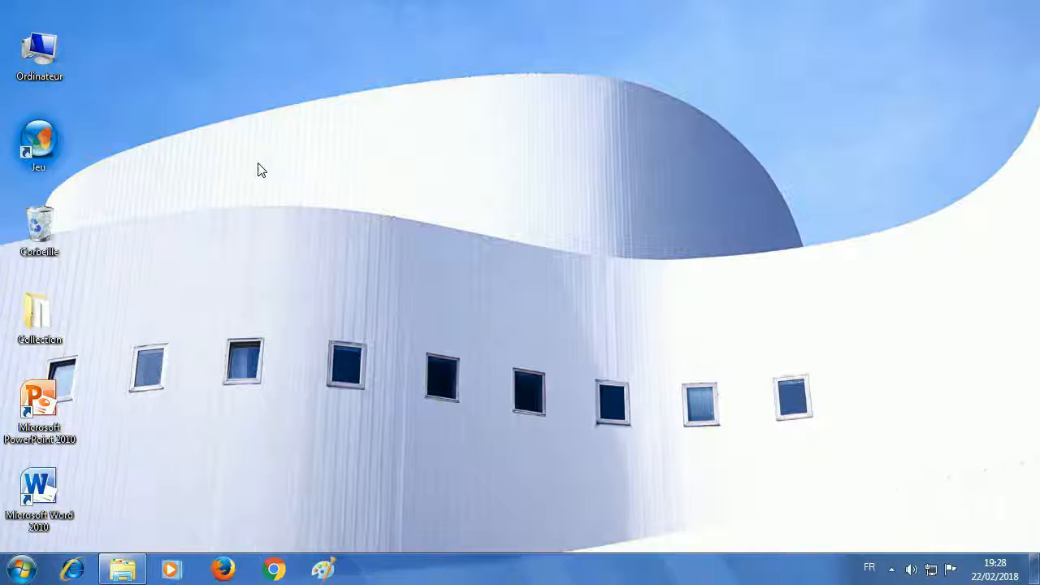
# - Install the network printer "Canon 1260 sur Secrétaire" on the accountant's computer, keeping the name Canon 1260 and skipping the test page
pyautogui.click(21, 570)
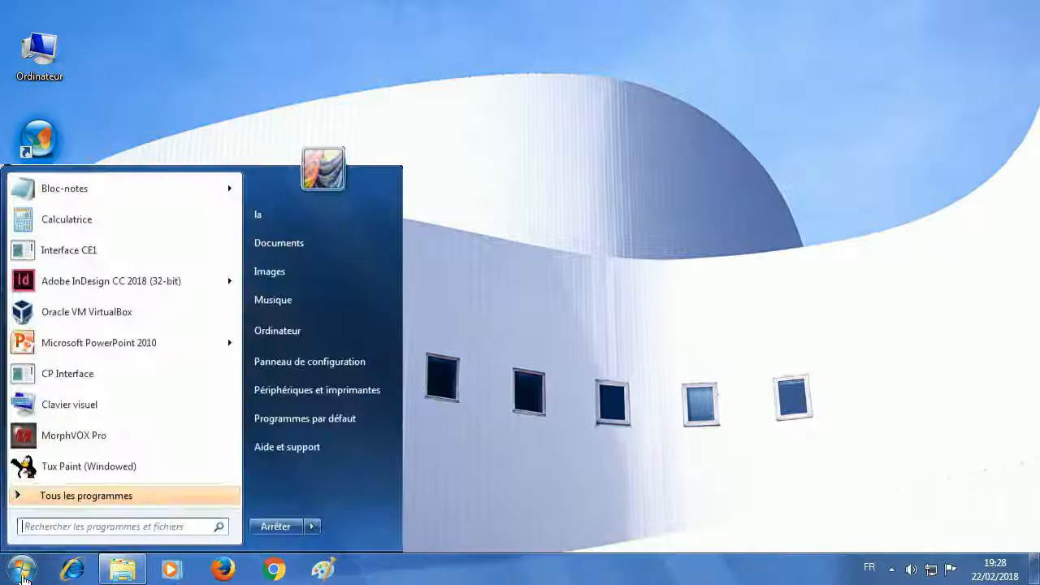
pyautogui.click(297, 394)
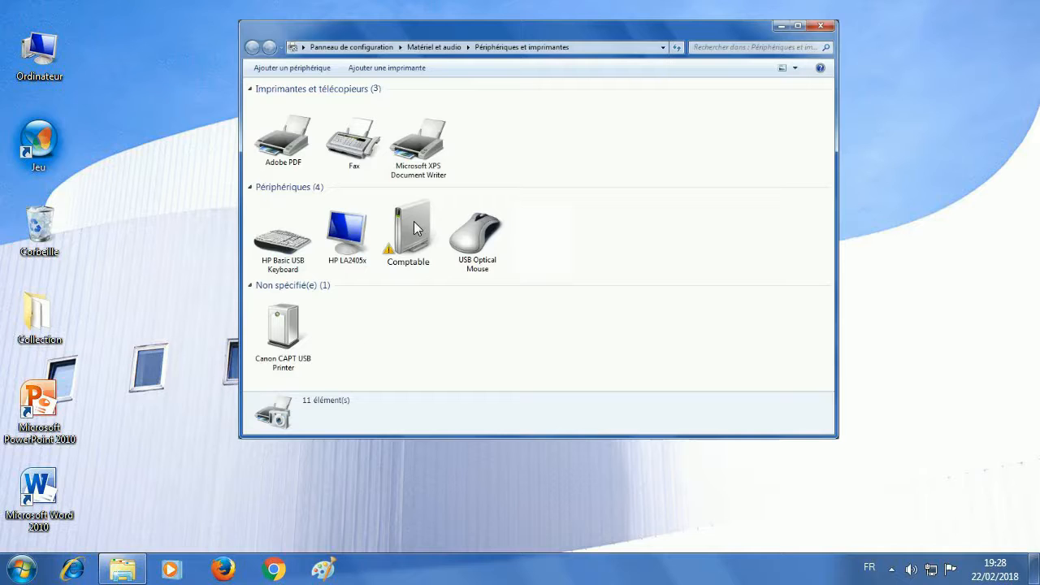
pyautogui.click(385, 68)
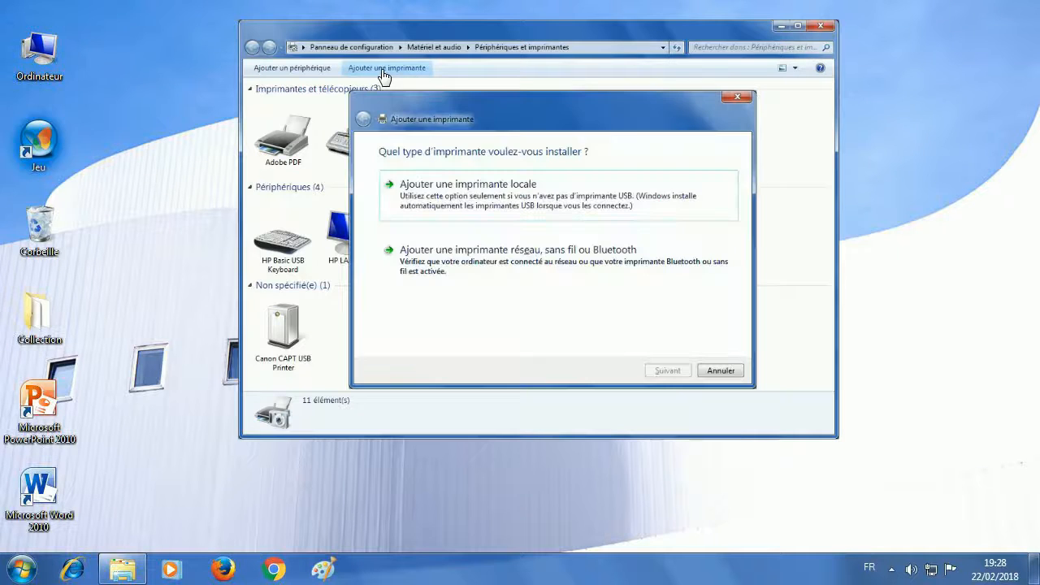
pyautogui.click(464, 265)
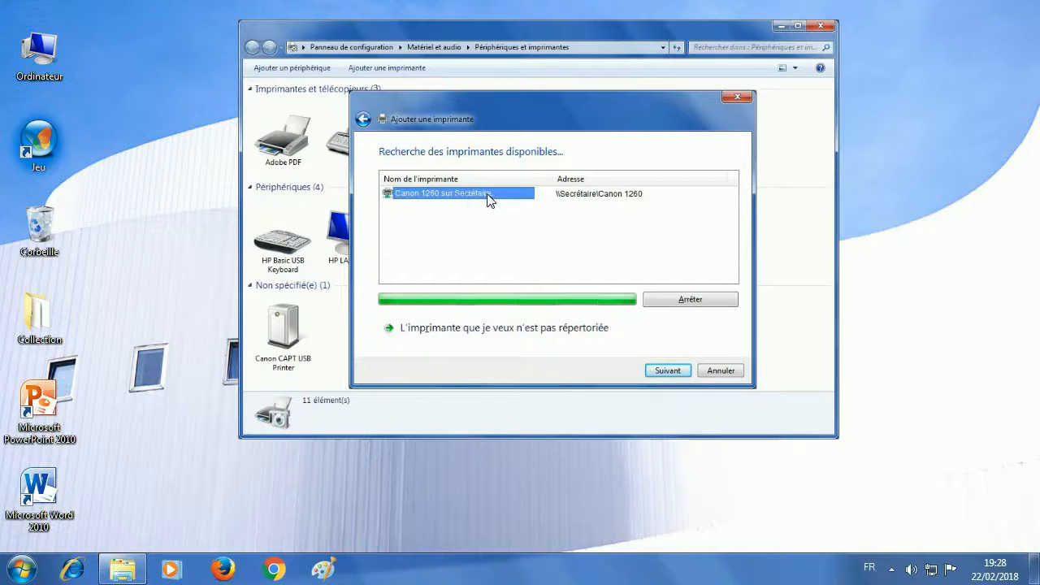
pyautogui.click(671, 376)
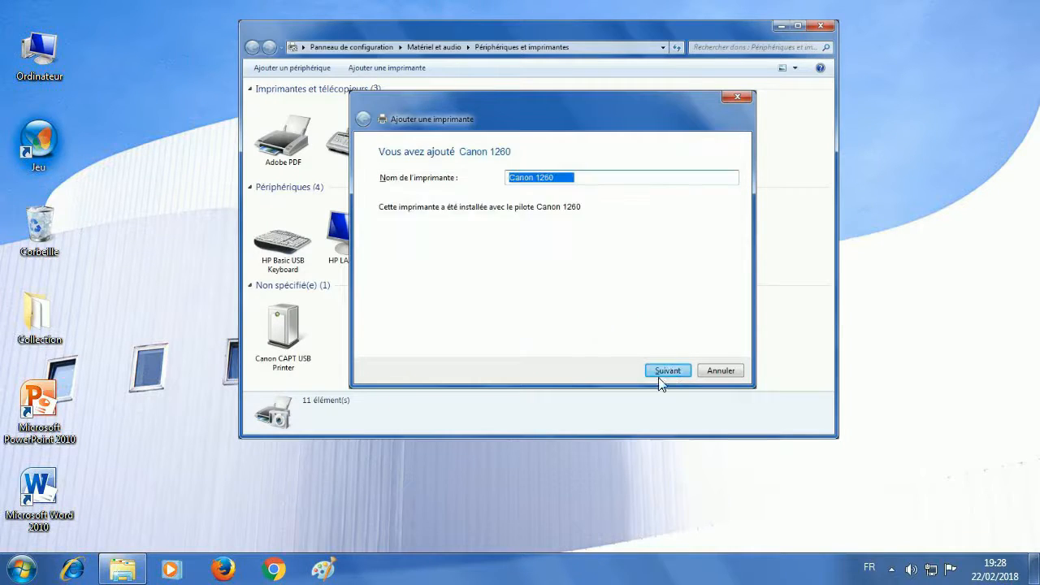
pyautogui.click(666, 376)
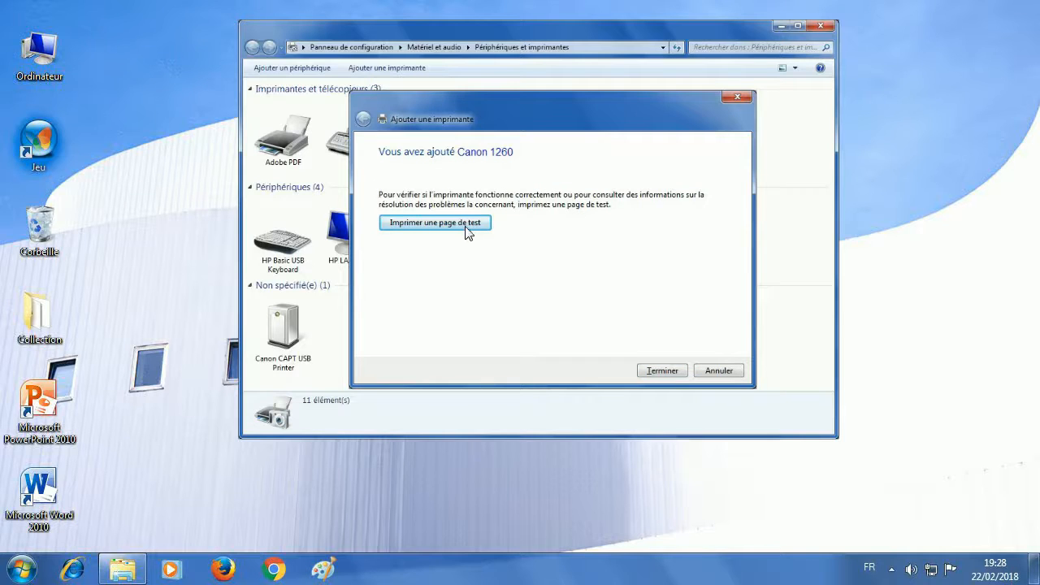
pyautogui.click(660, 374)
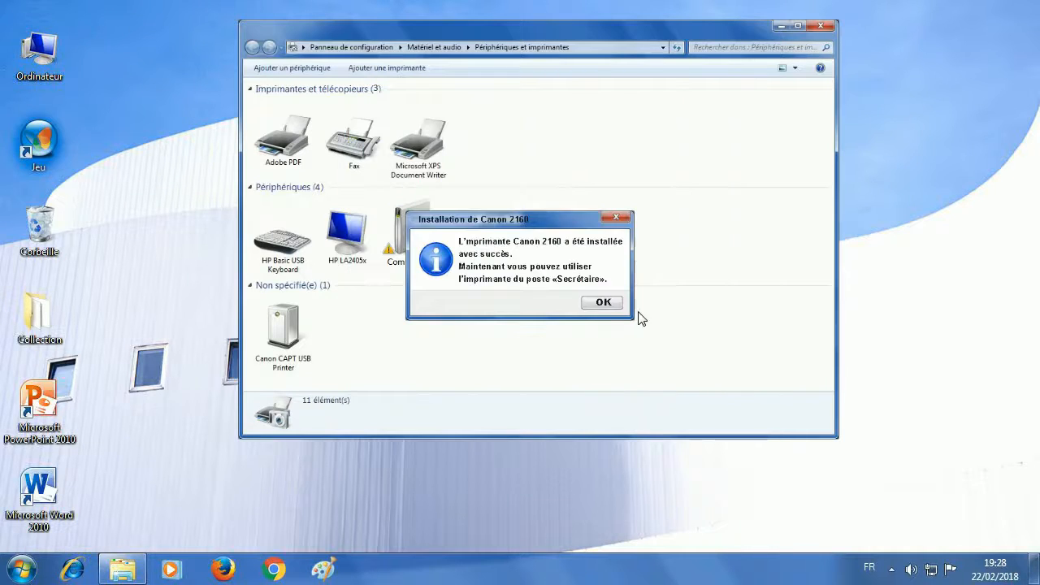
pyautogui.click(604, 304)
pyautogui.click(816, 27)
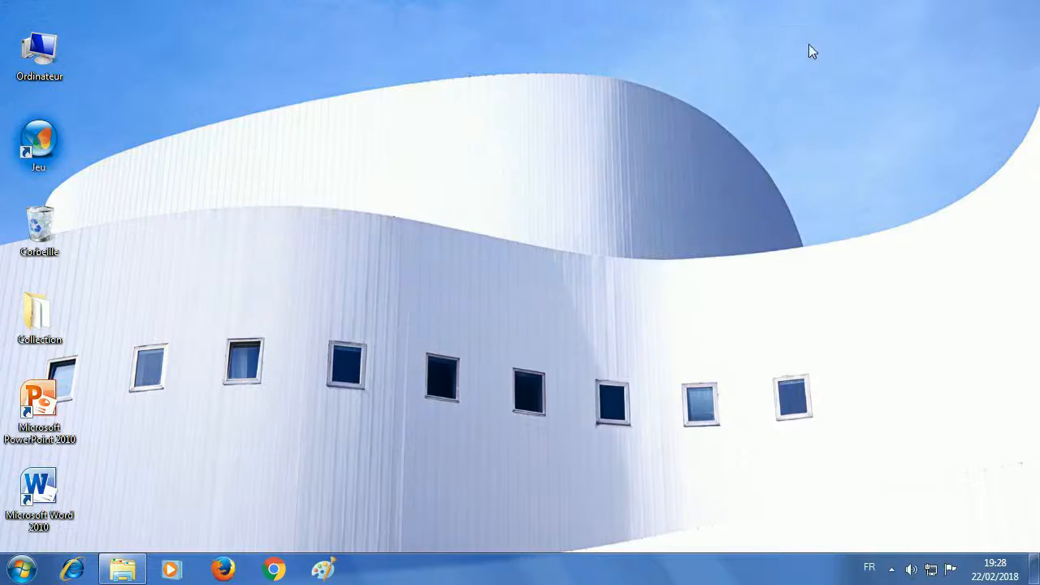
# - Restart the accountant's computer and continue to the exercise on sharing the Logiciels folder from the Accueil computer
pyautogui.click(20, 569)
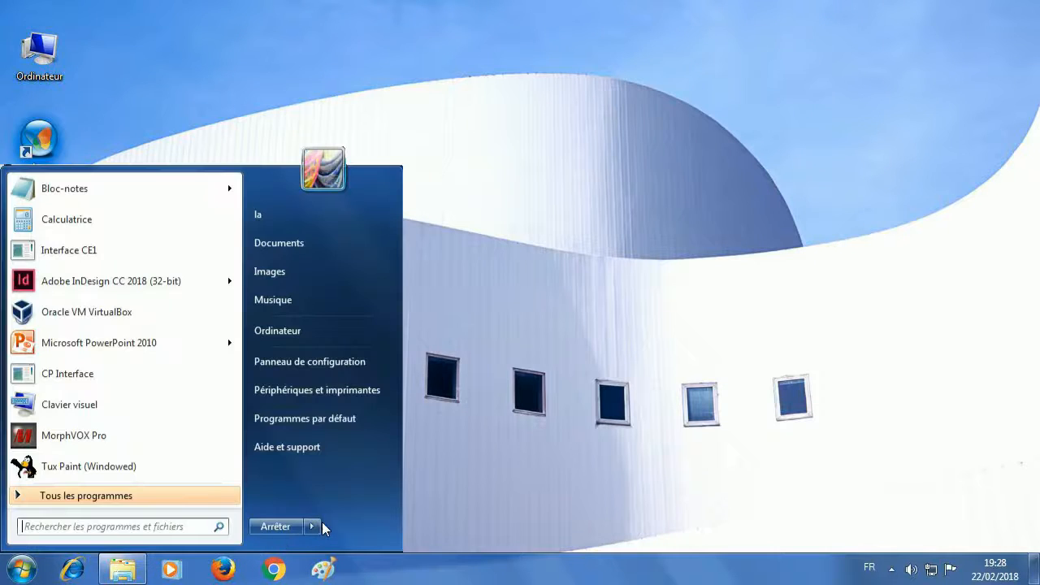
pyautogui.moveTo(310, 527)
pyautogui.click(370, 486)
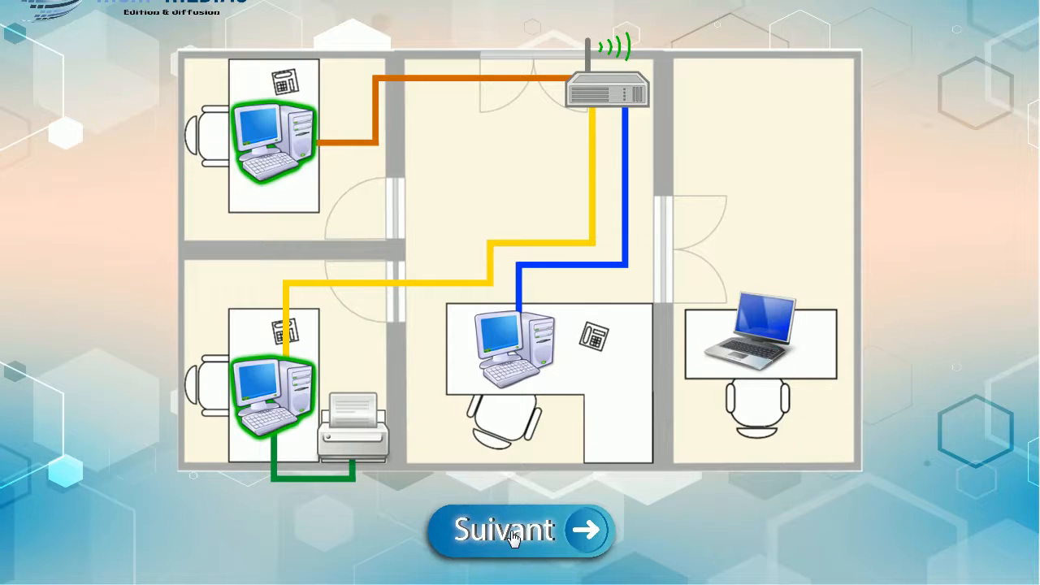
pyautogui.click(512, 536)
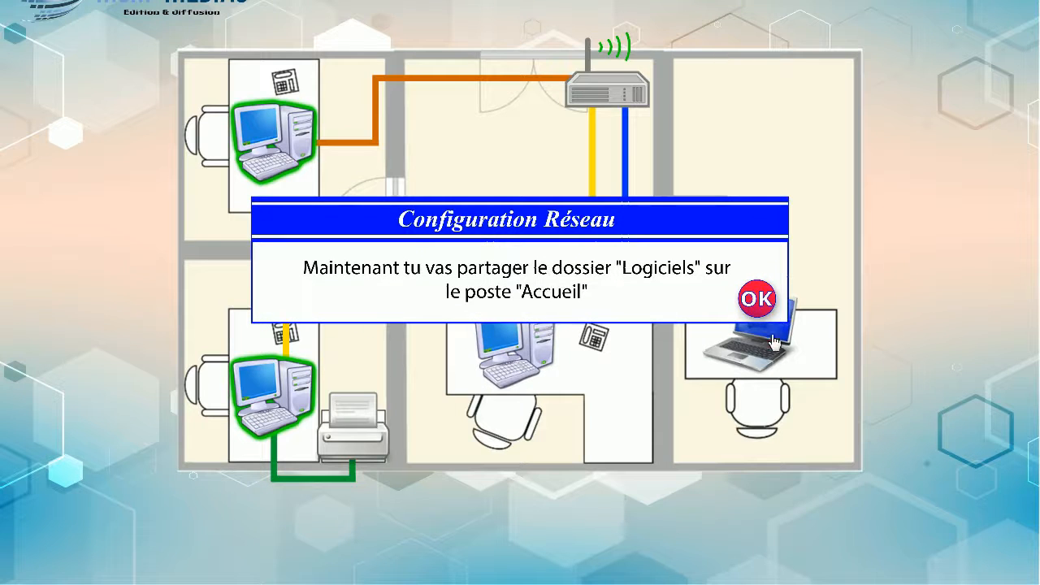
pyautogui.click(761, 302)
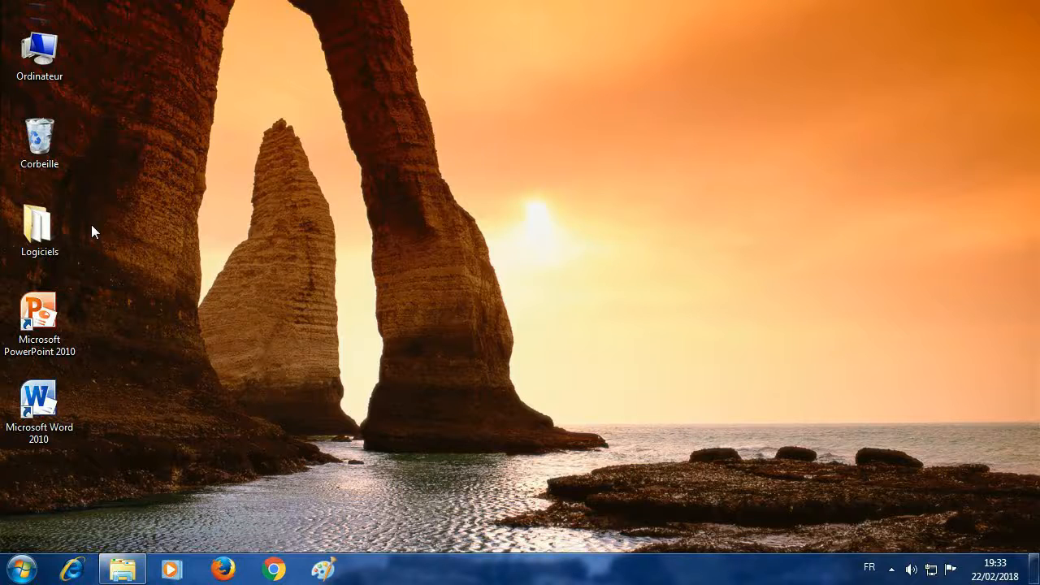
# - Share the desktop folder Logiciels with the specific user group "Tout le monde" and finish the file sharing
pyautogui.rightClick(41, 227)
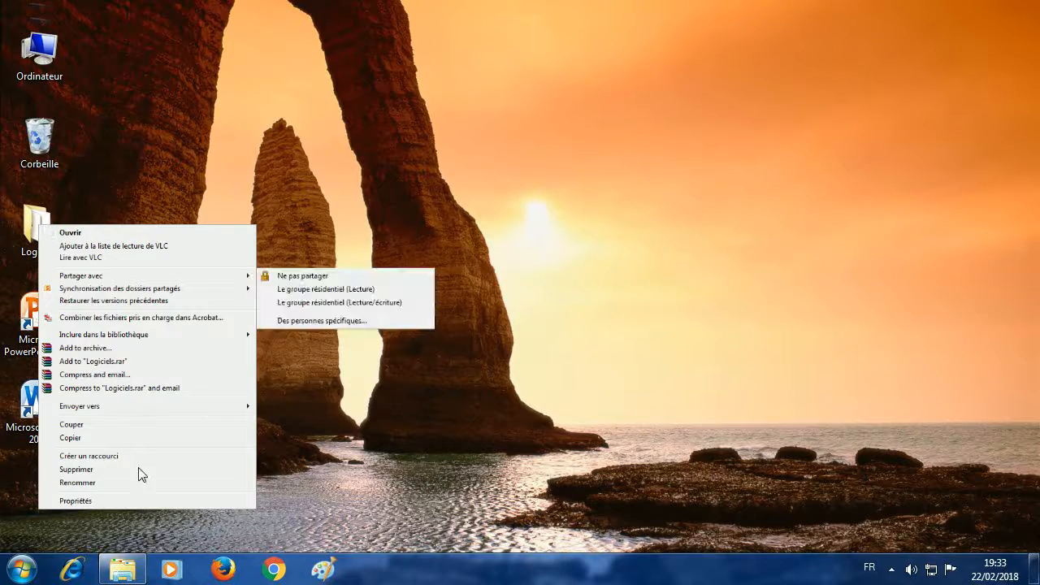
pyautogui.click(306, 320)
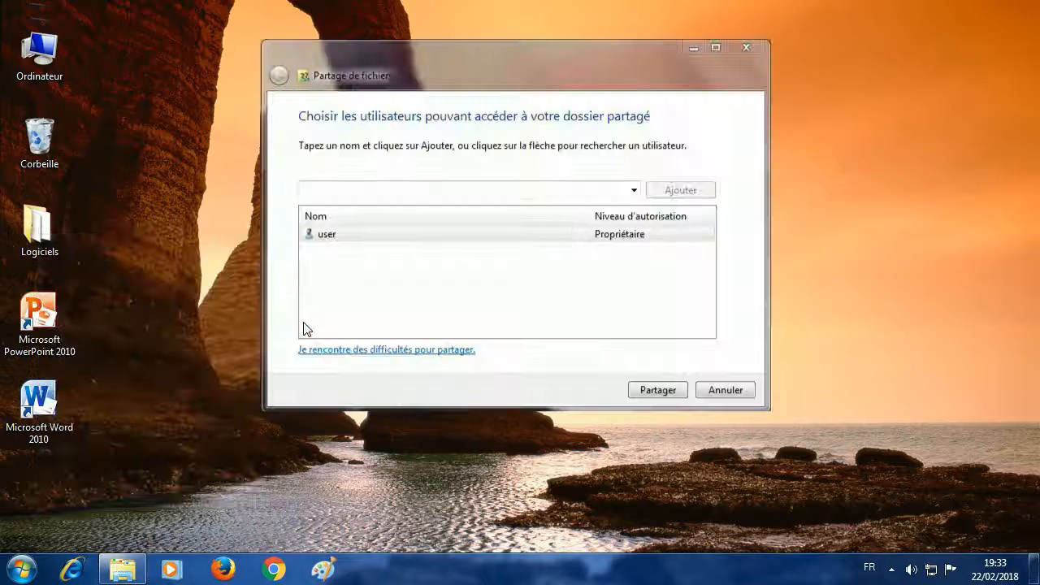
pyautogui.click(632, 190)
pyautogui.click(561, 221)
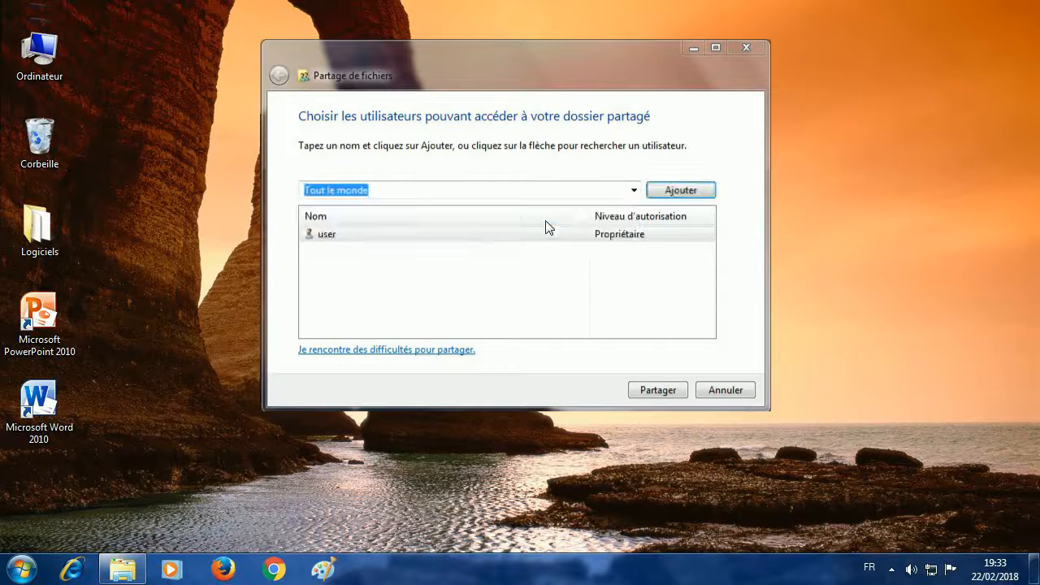
pyautogui.click(697, 198)
pyautogui.click(664, 393)
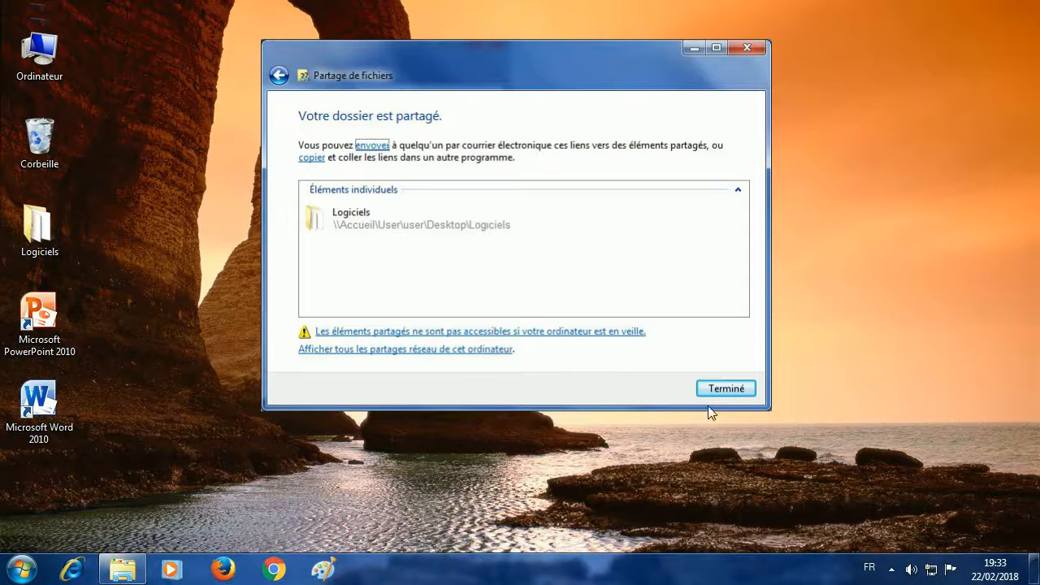
pyautogui.click(721, 389)
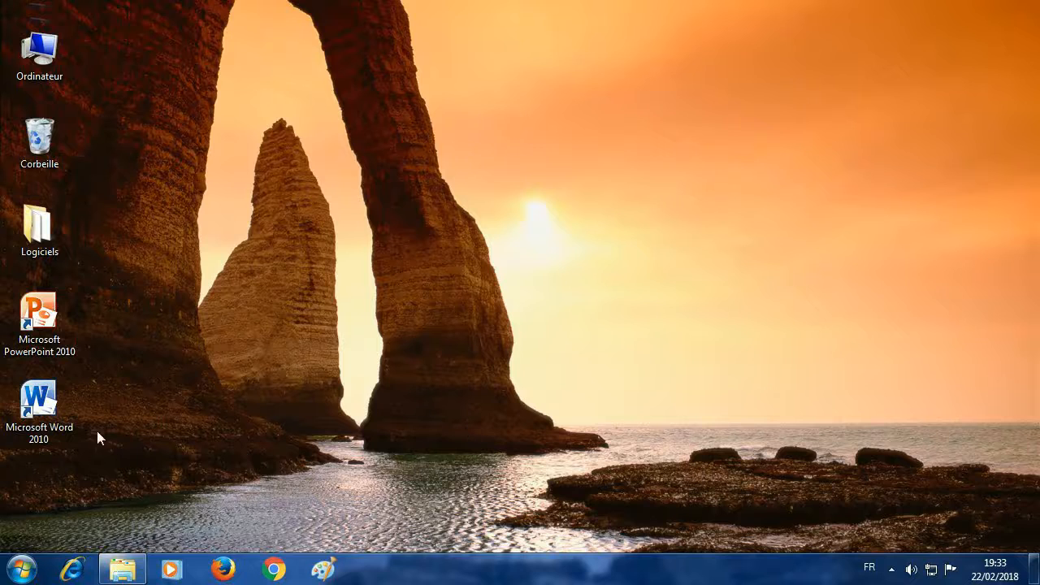
# - Enable network discovery, file and printer sharing, and password-protected sharing for the Public profile in the advanced sharing settings, and save the changes
pyautogui.click(23, 568)
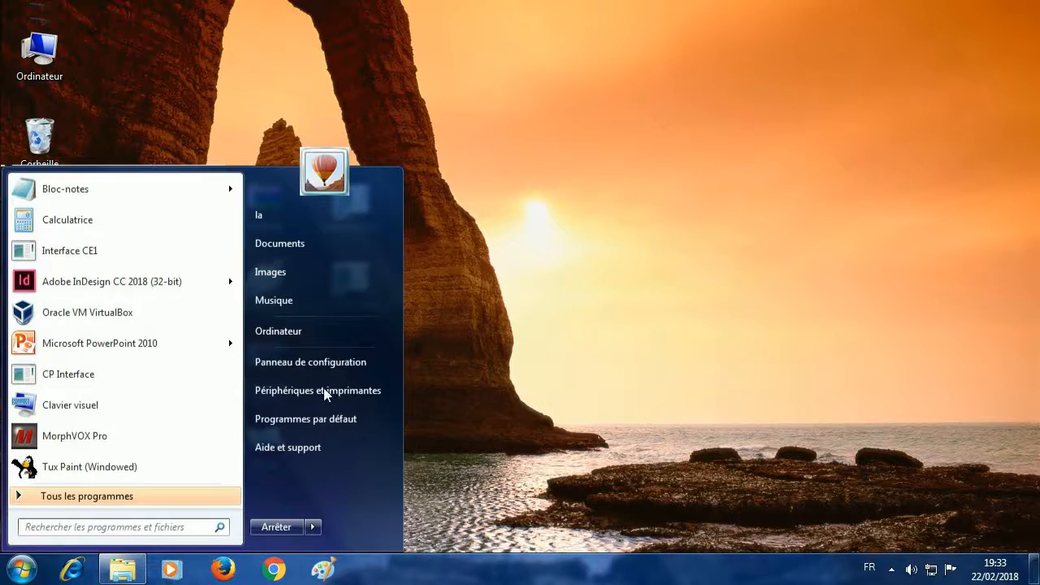
pyautogui.click(268, 368)
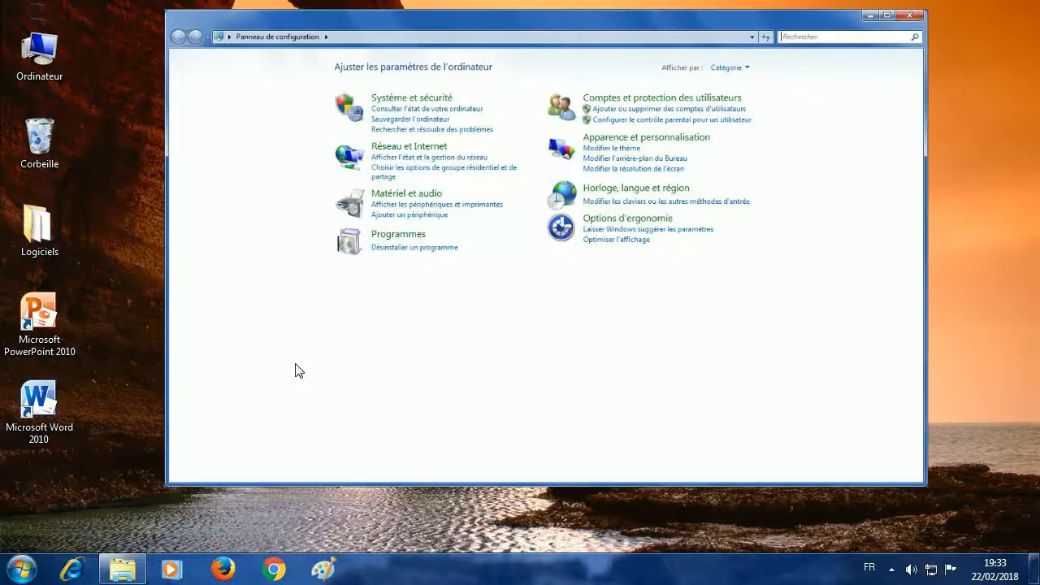
pyautogui.click(401, 177)
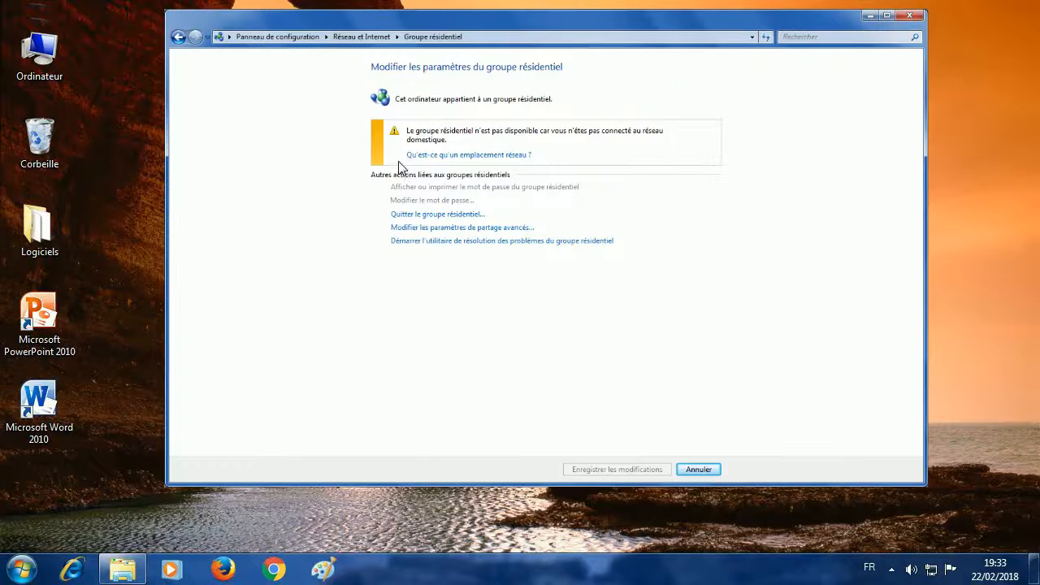
pyautogui.click(429, 230)
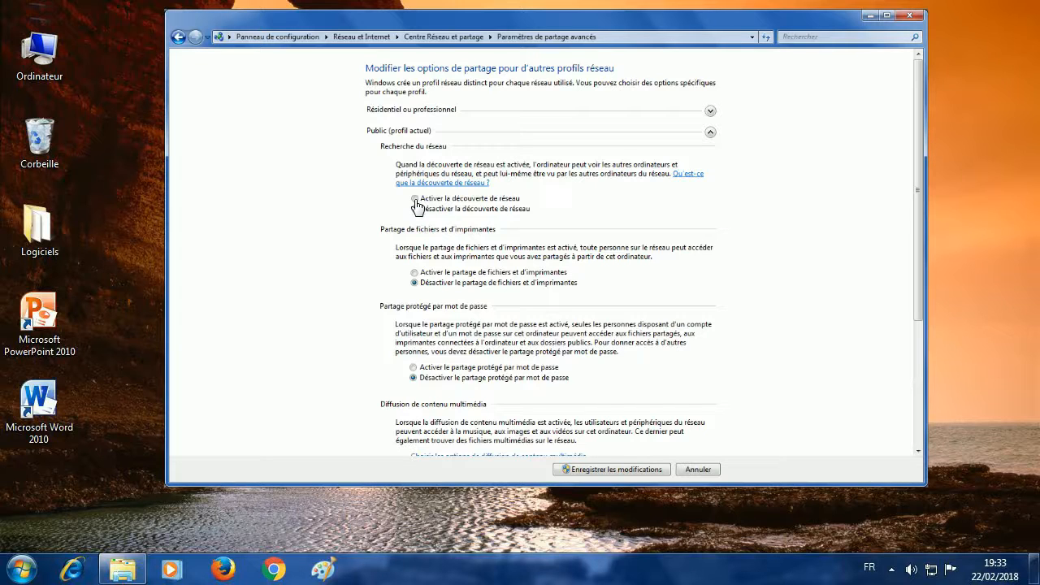
pyautogui.click(415, 200)
pyautogui.click(415, 274)
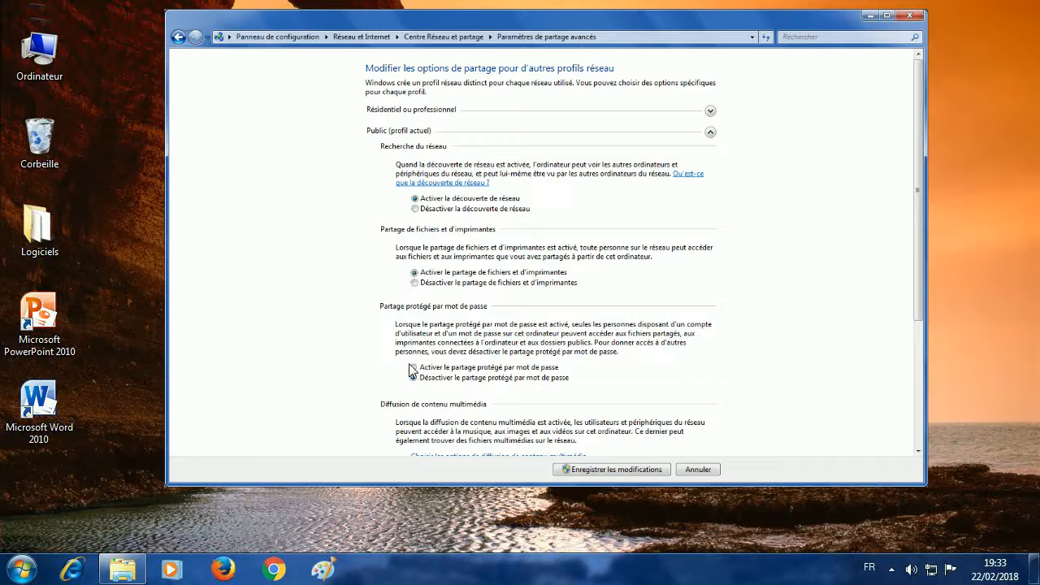
pyautogui.click(629, 470)
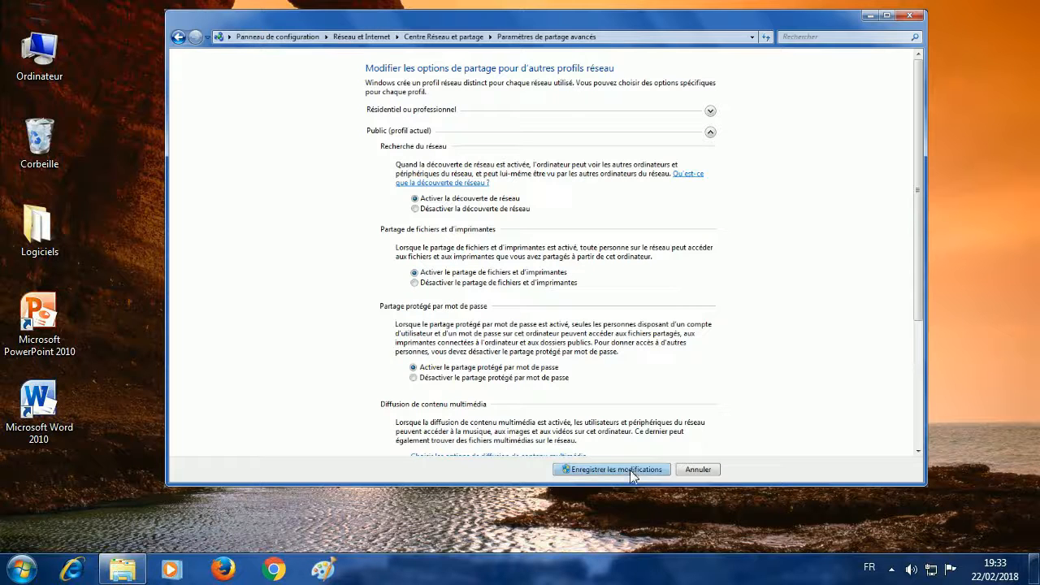
# - Restart the Accueil computer and continue to the folder-share verification exercise on the director's laptop
pyautogui.click(22, 569)
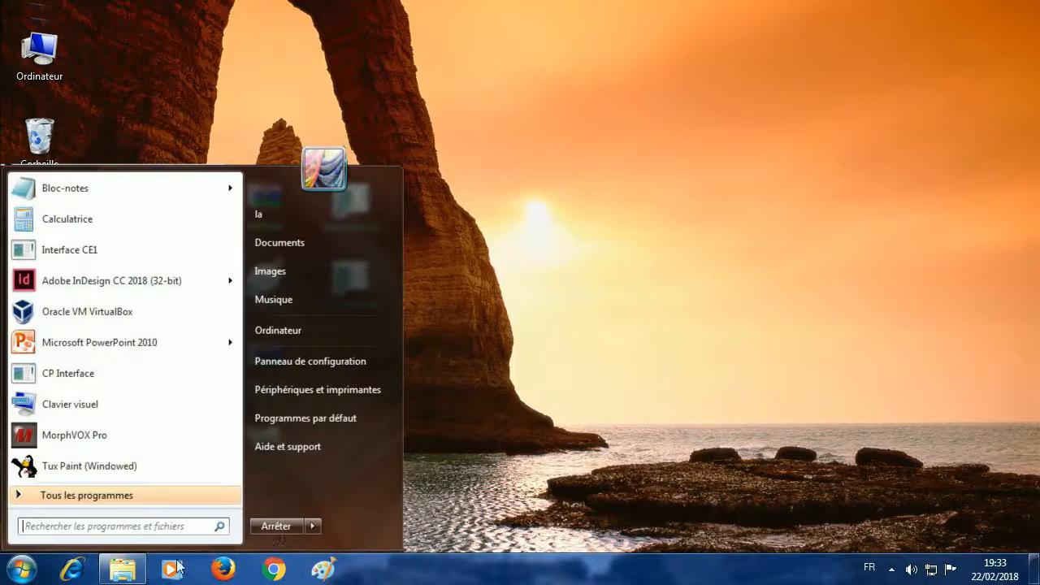
pyautogui.click(313, 526)
pyautogui.click(381, 487)
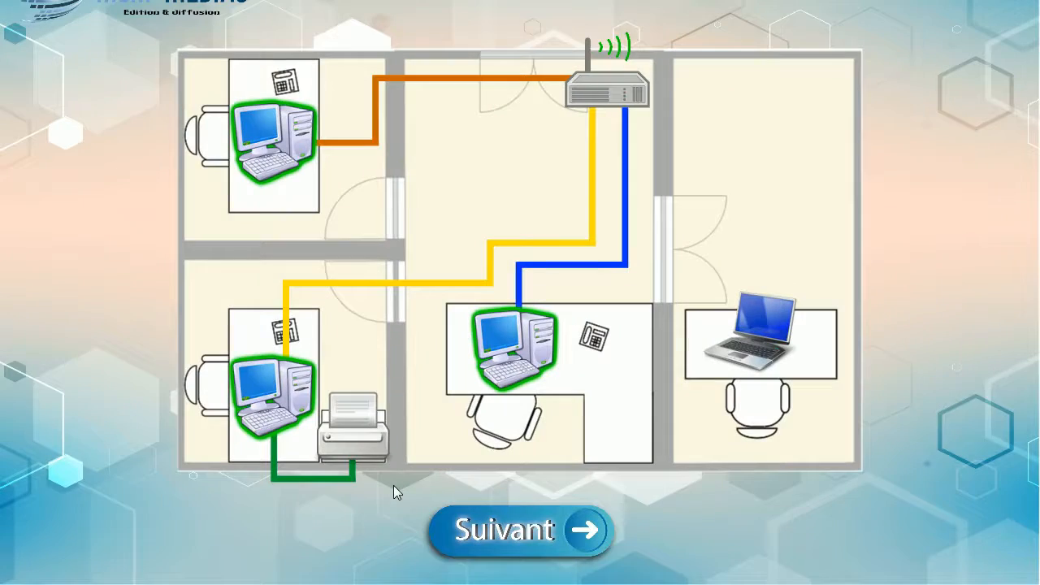
pyautogui.click(482, 537)
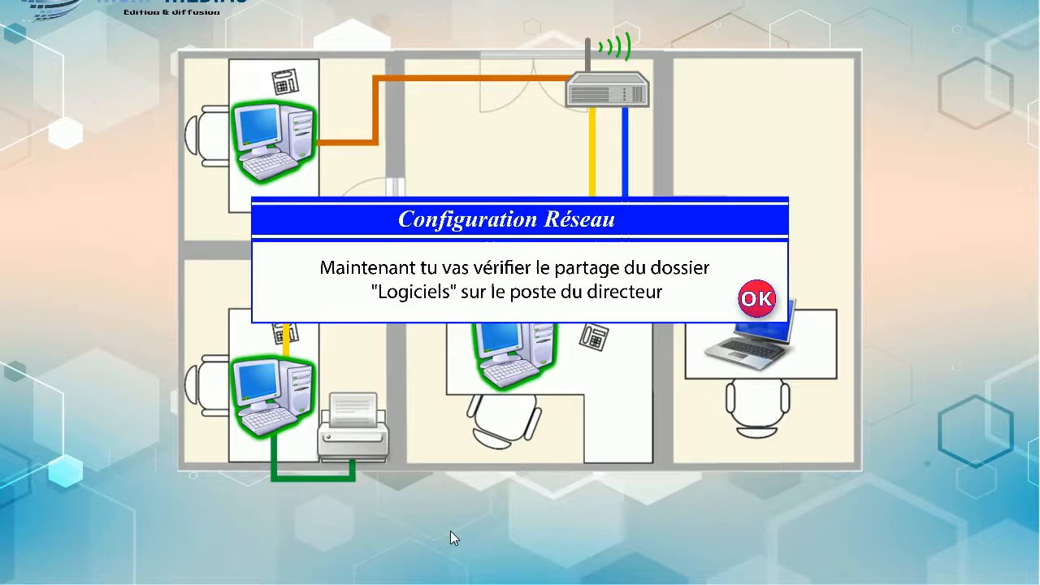
pyautogui.click(756, 299)
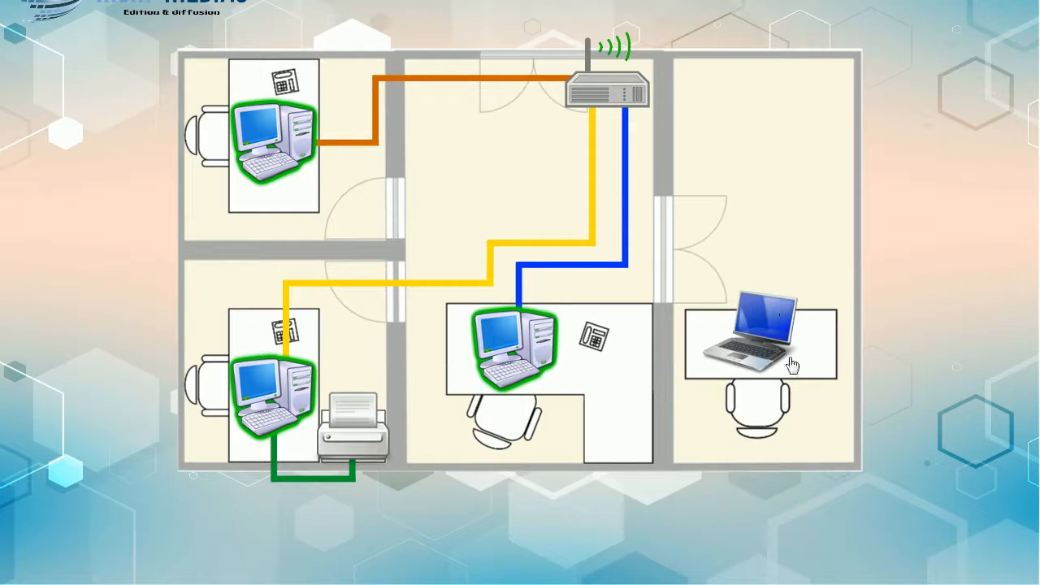
pyautogui.click(760, 341)
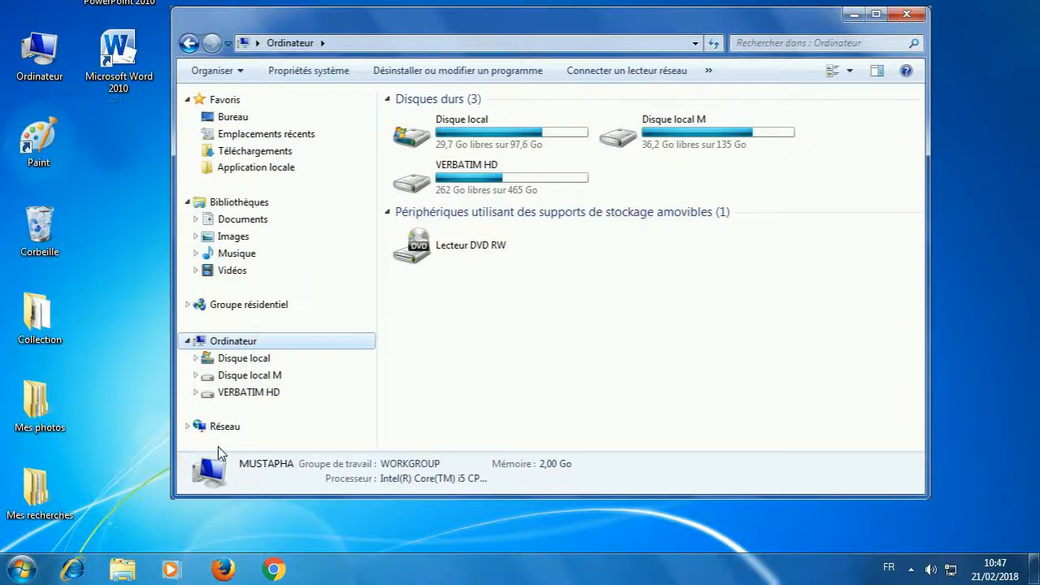
# - Check the items shared by the Accueil computer on the network and close the explorer window
pyautogui.click(225, 425)
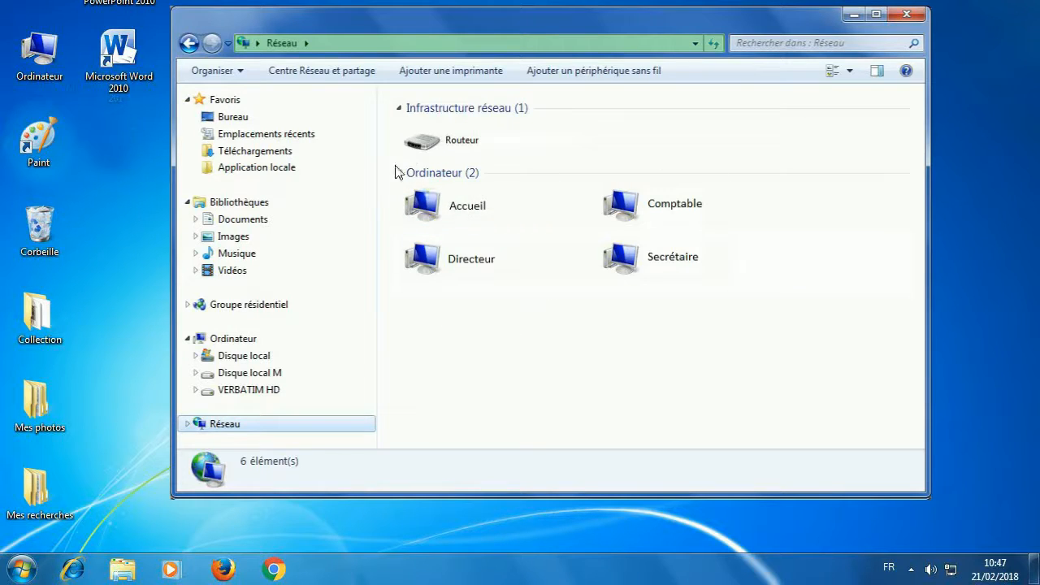
pyautogui.doubleClick(430, 208)
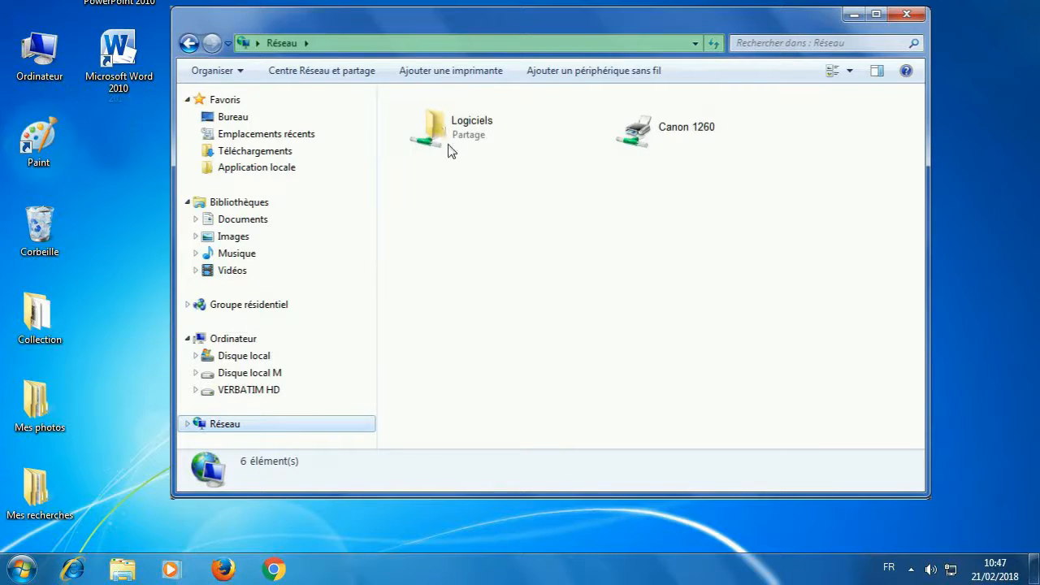
pyautogui.click(907, 15)
# - Restart the director's laptop and finish the exercise, closing the end-of-installation summary
pyautogui.click(22, 568)
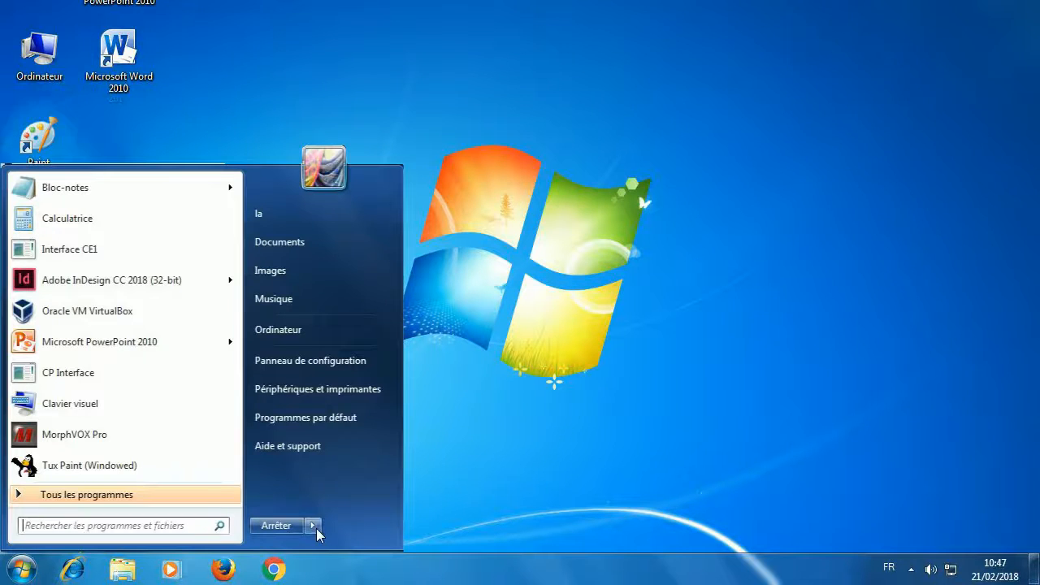
pyautogui.click(314, 527)
pyautogui.click(393, 488)
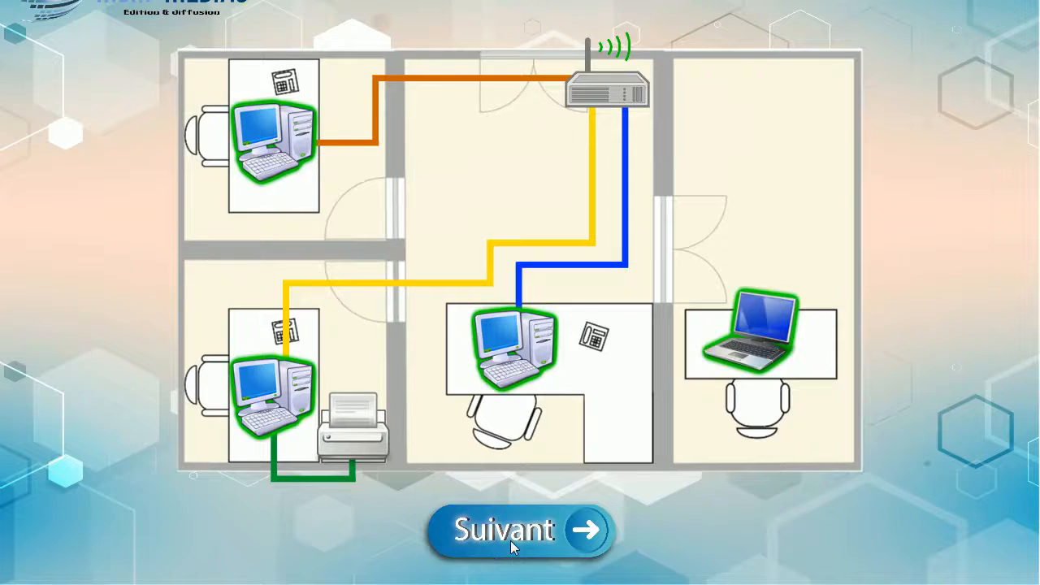
pyautogui.click(510, 542)
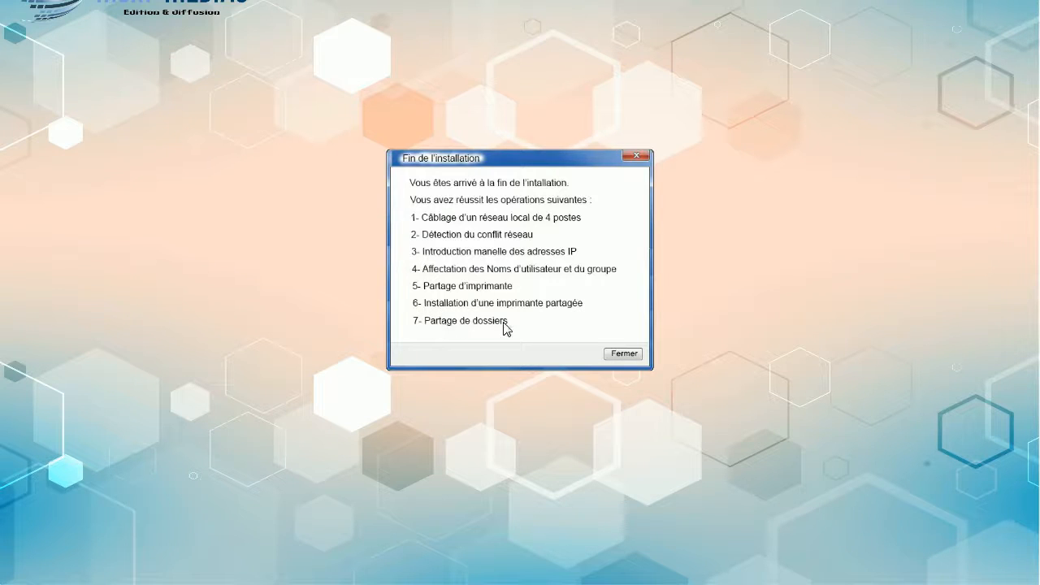
pyautogui.click(625, 354)
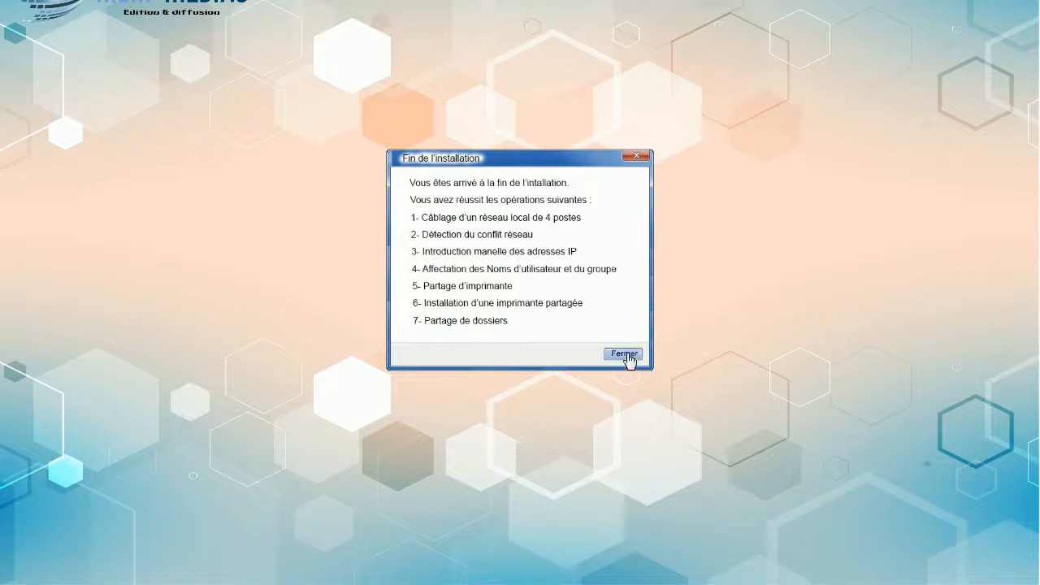